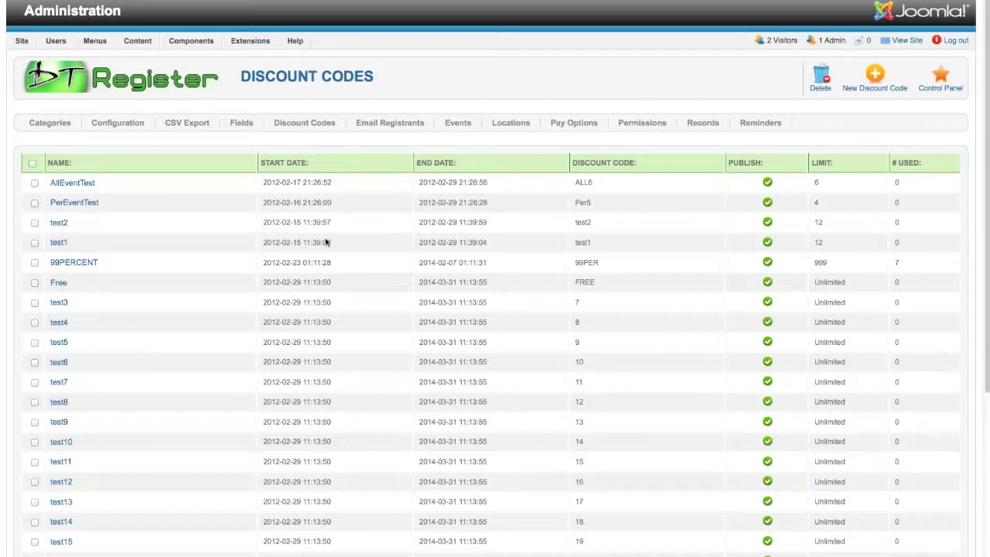
# Open the discount codes list of the DT Register component.
pyautogui.click(197, 40)
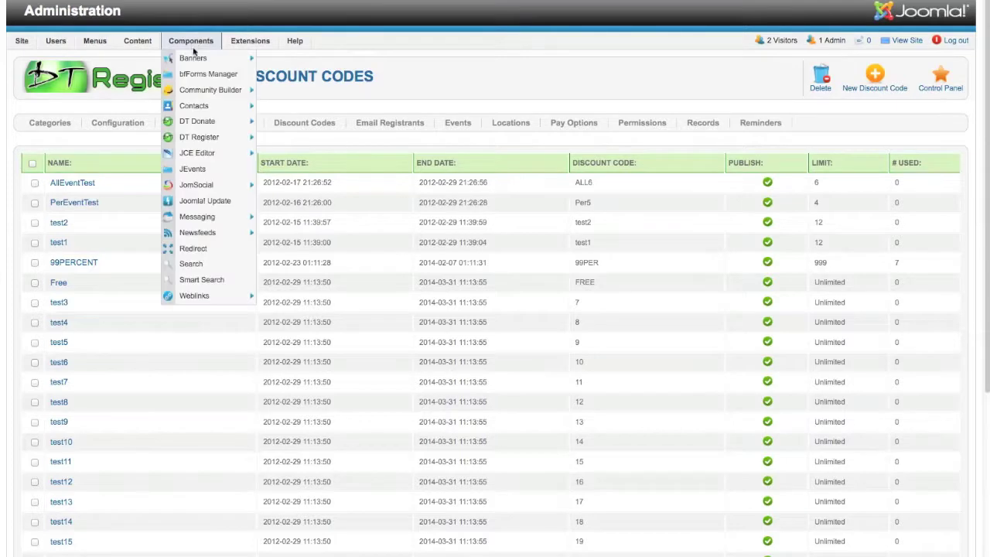
pyautogui.moveTo(207, 137)
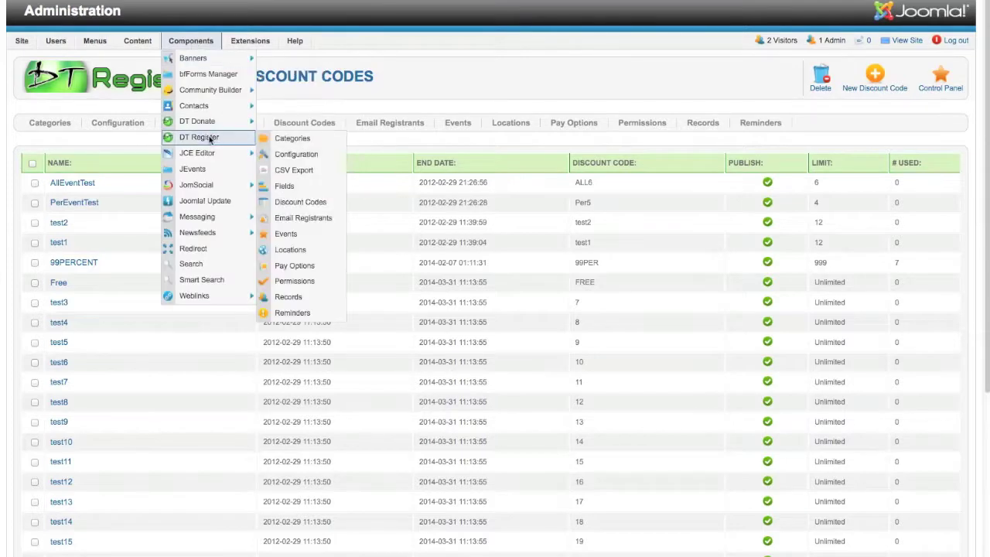
pyautogui.click(301, 203)
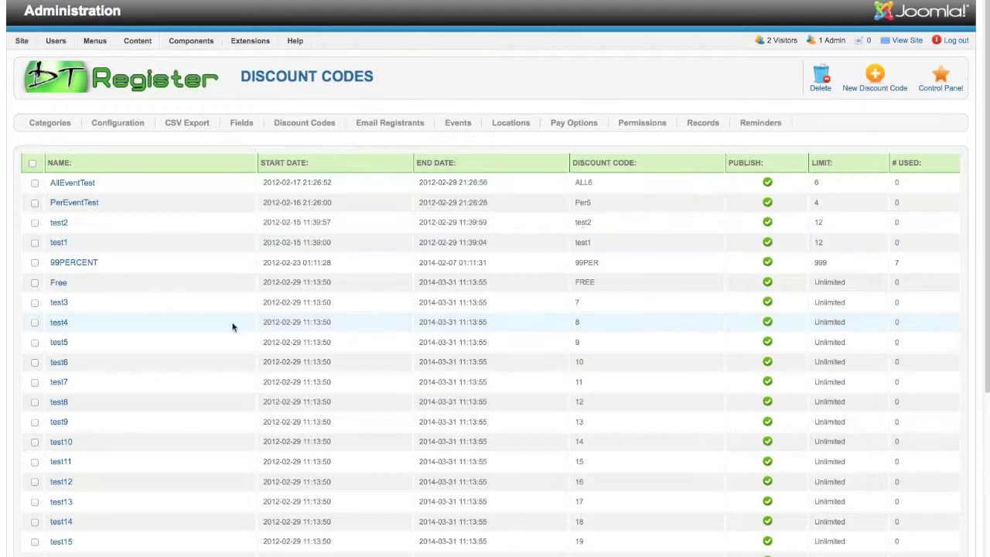
# Look through the existing discount codes with their dates, codes, publish states, limits and usage counts.
pyautogui.scroll(-3, 232, 327)
pyautogui.scroll(2, 232, 326)
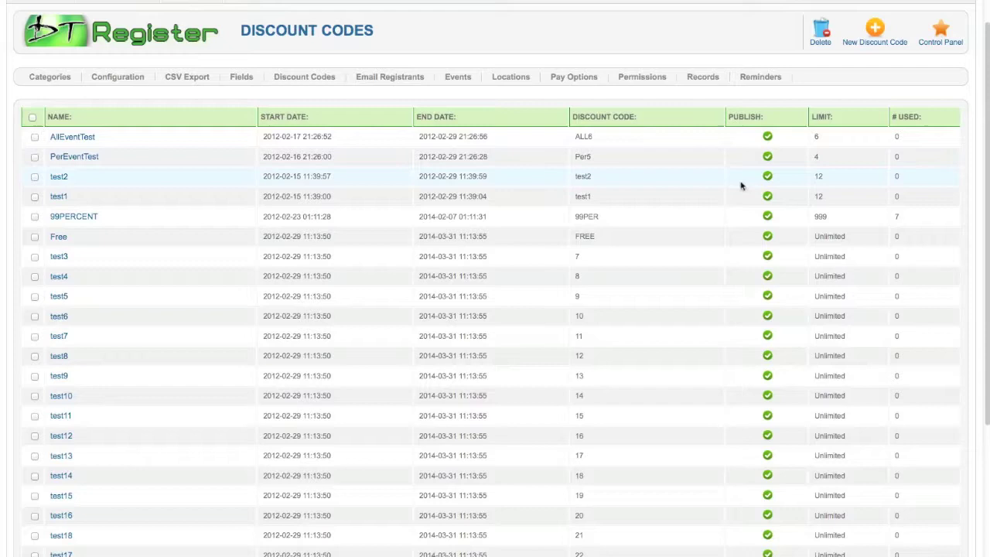
pyautogui.scroll(-3, 742, 216)
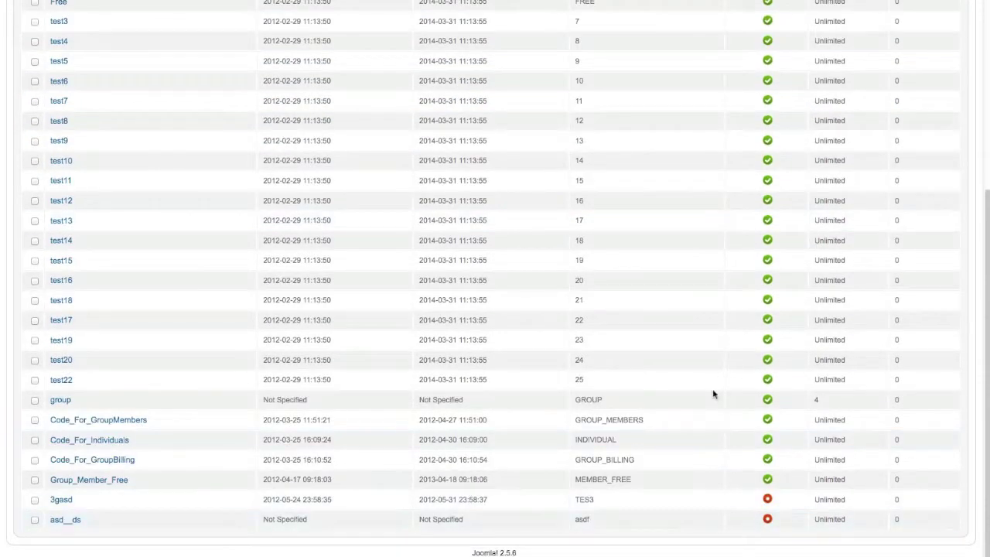
pyautogui.scroll(6, 713, 394)
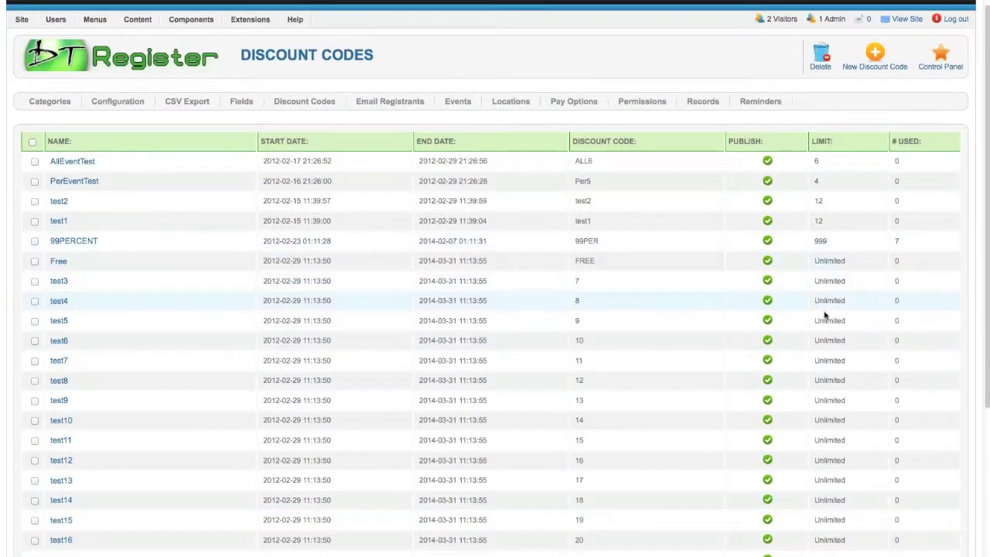
pyautogui.scroll(-3, 910, 343)
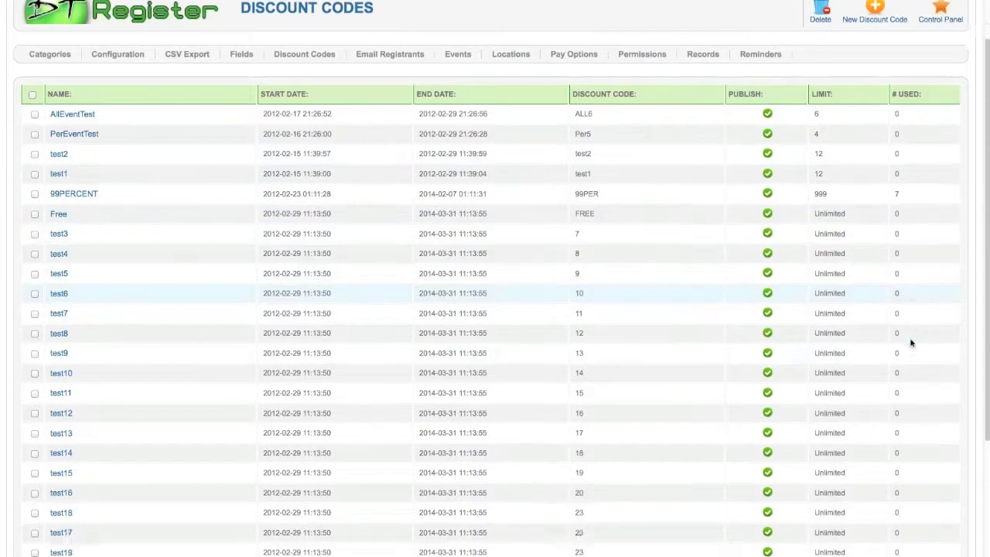
pyautogui.scroll(3, 910, 342)
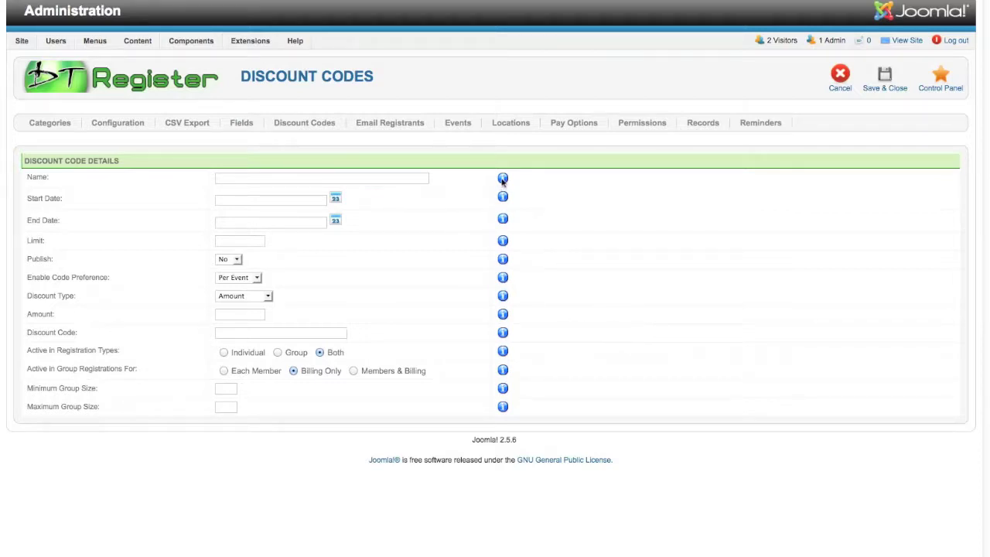
# Start a new discount code named DemoCode with start date 2012-07-24 and end date 2012-07-31.
pyautogui.moveTo(503, 196)
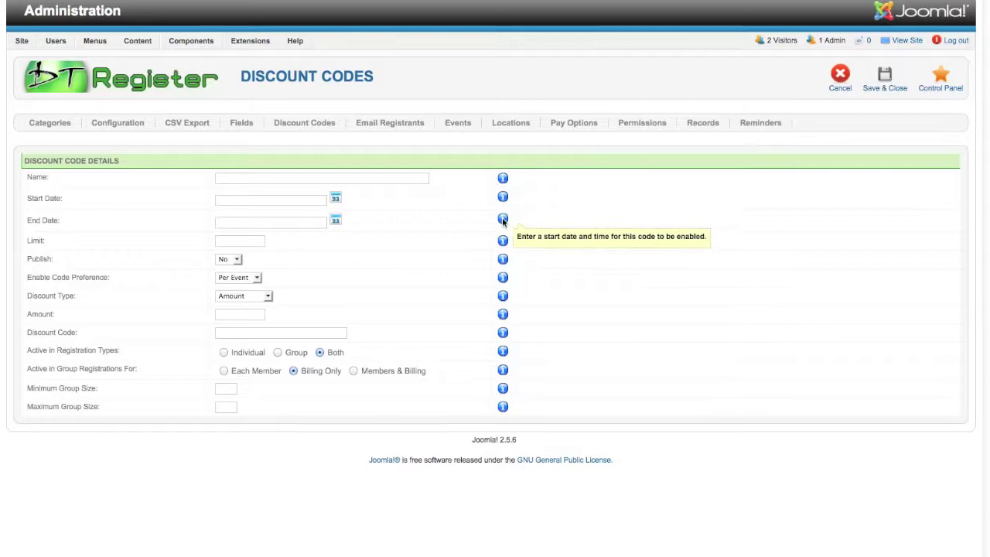
pyautogui.moveTo(503, 241)
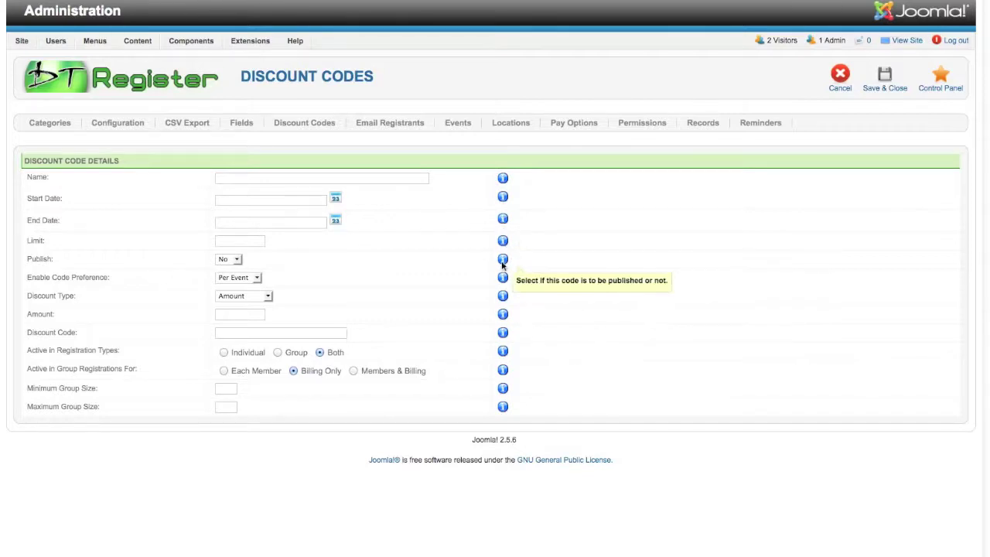
pyautogui.moveTo(503, 278)
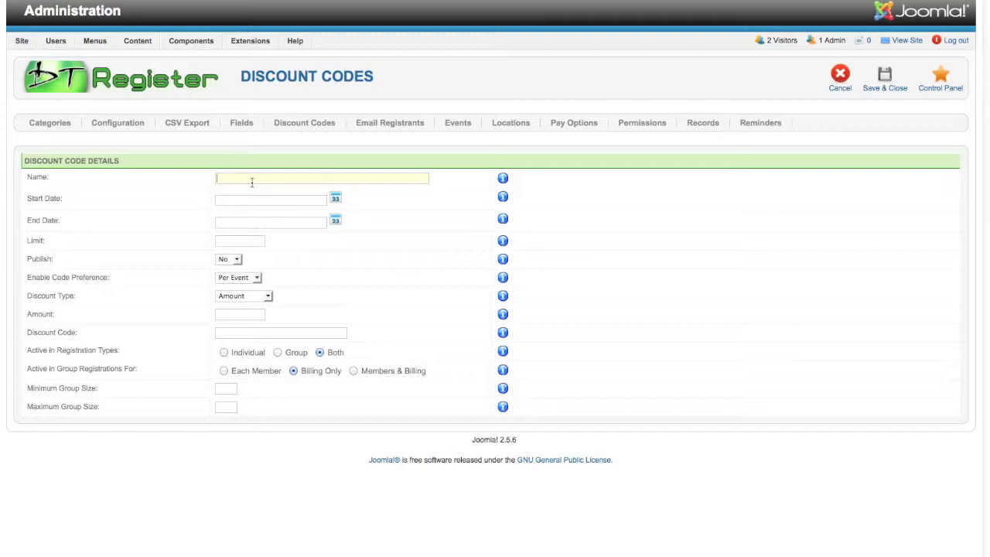
pyautogui.write('DemoCode')
pyautogui.click(336, 200)
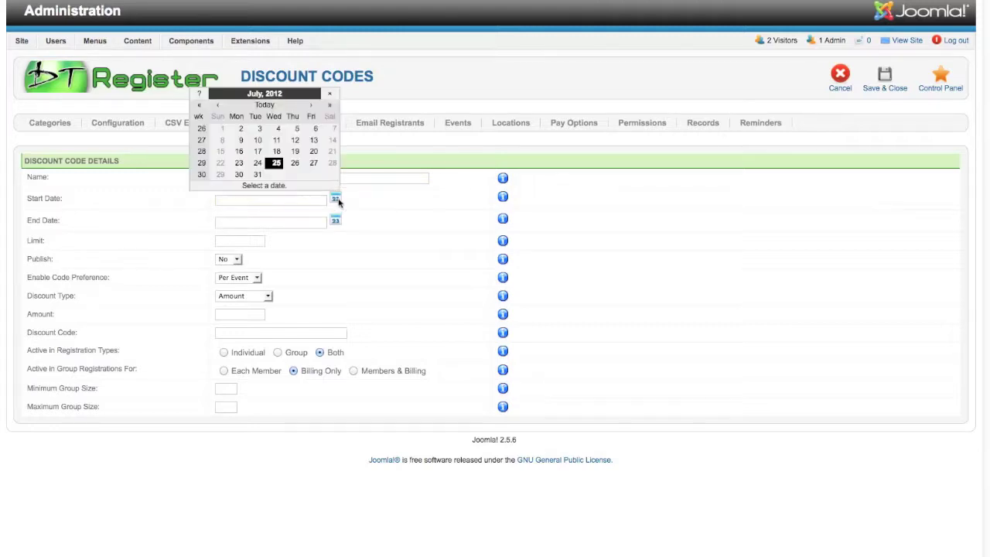
pyautogui.click(257, 162)
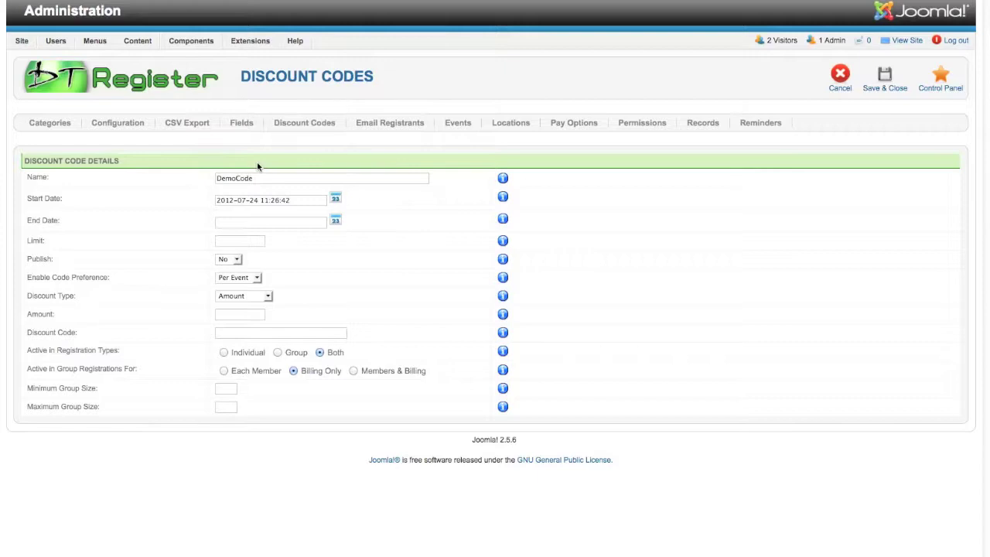
pyautogui.click(335, 221)
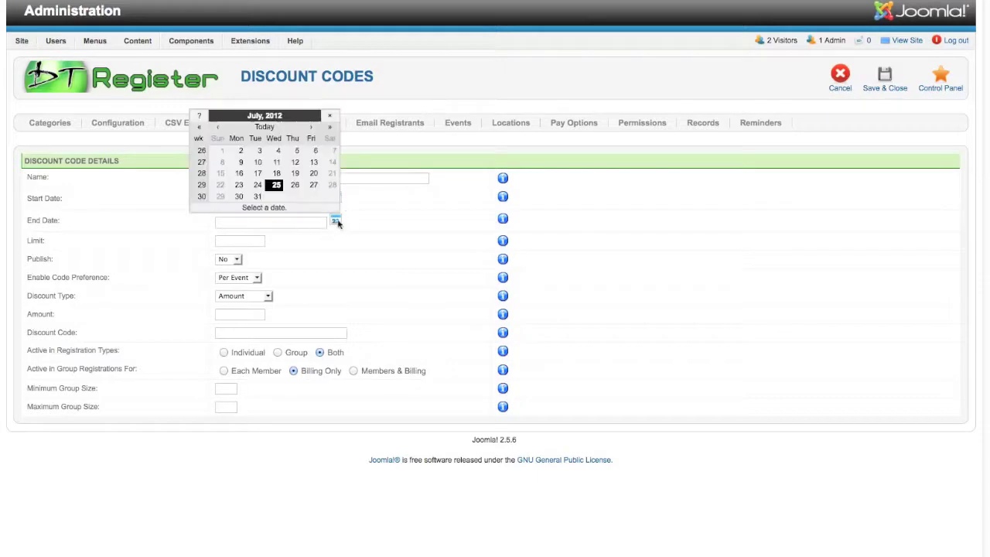
pyautogui.click(257, 198)
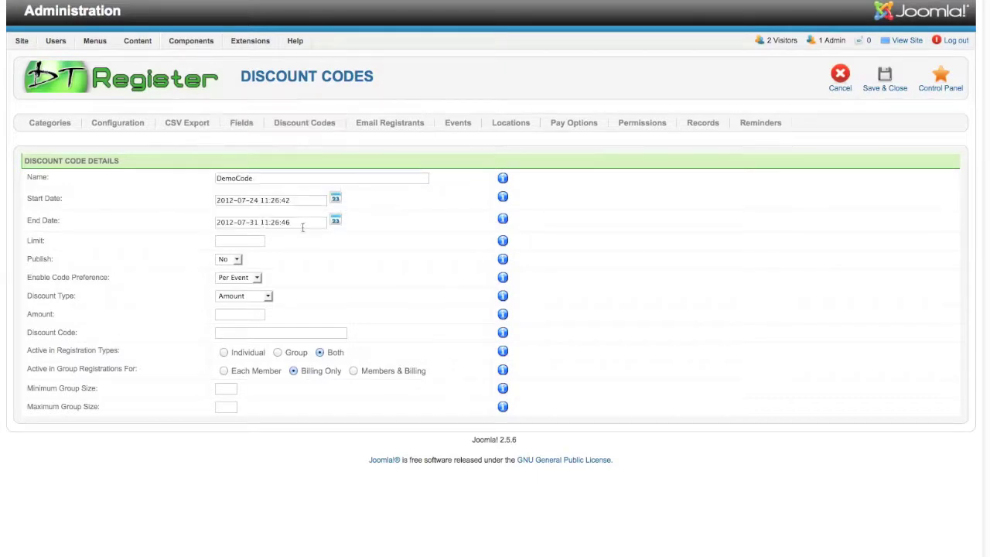
# Change the hour of the code's start time to 09 and set the limit to 30.
pyautogui.click(269, 199)
pyautogui.press('BackSpace')
pyautogui.press('BackSpace')
pyautogui.write('09')
pyautogui.write('30')
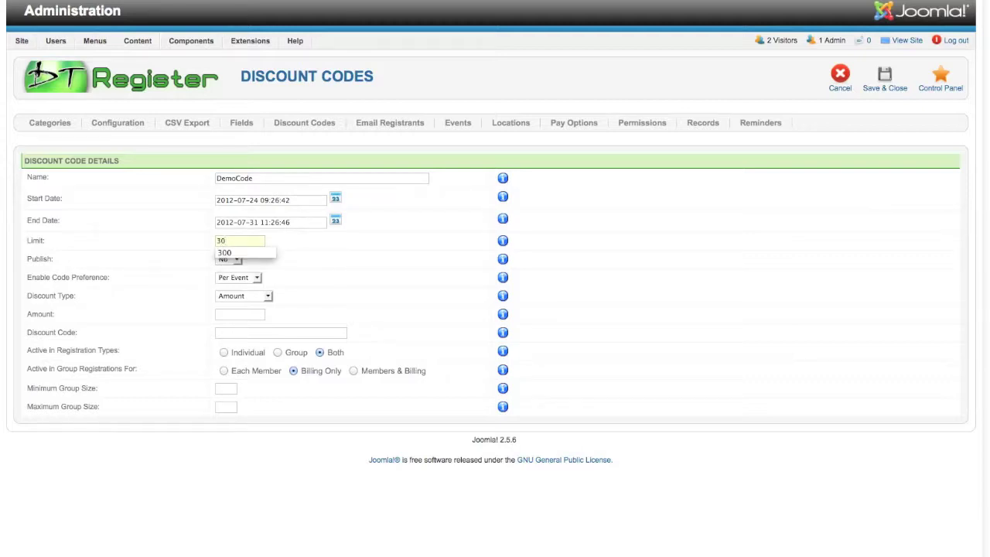
pyautogui.press('Tab')
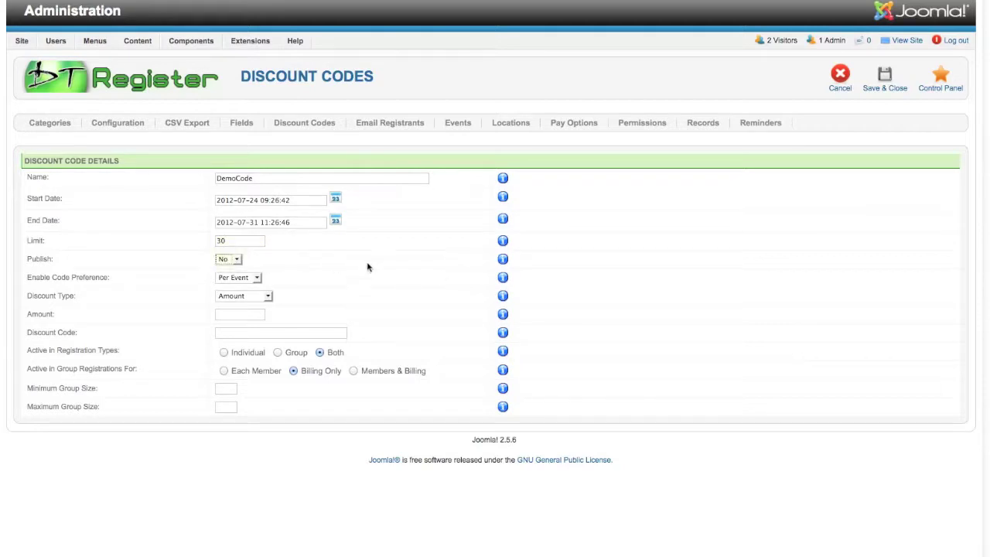
# Set Publish to Yes and the Enable Code Preference to All Events for the discount code.
pyautogui.click(232, 261)
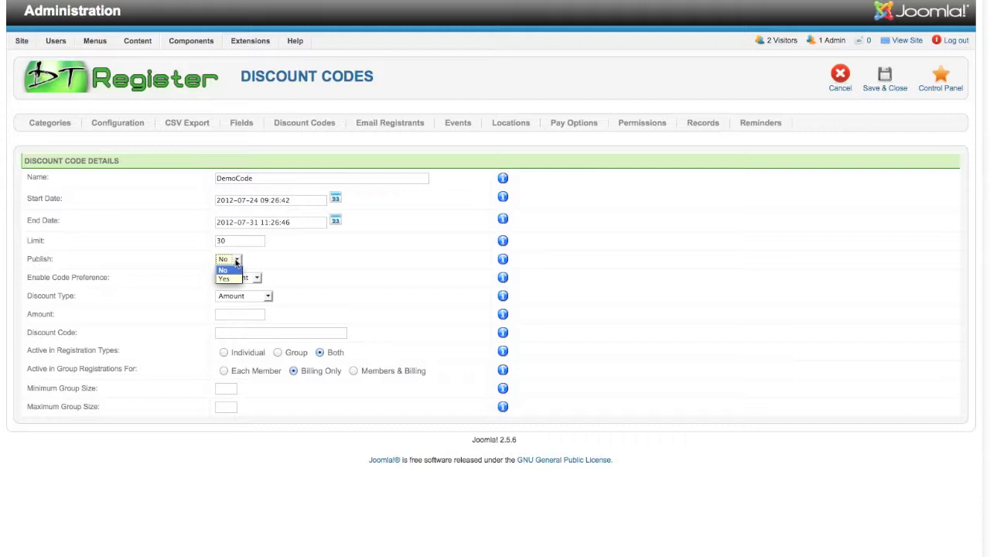
pyautogui.click(228, 280)
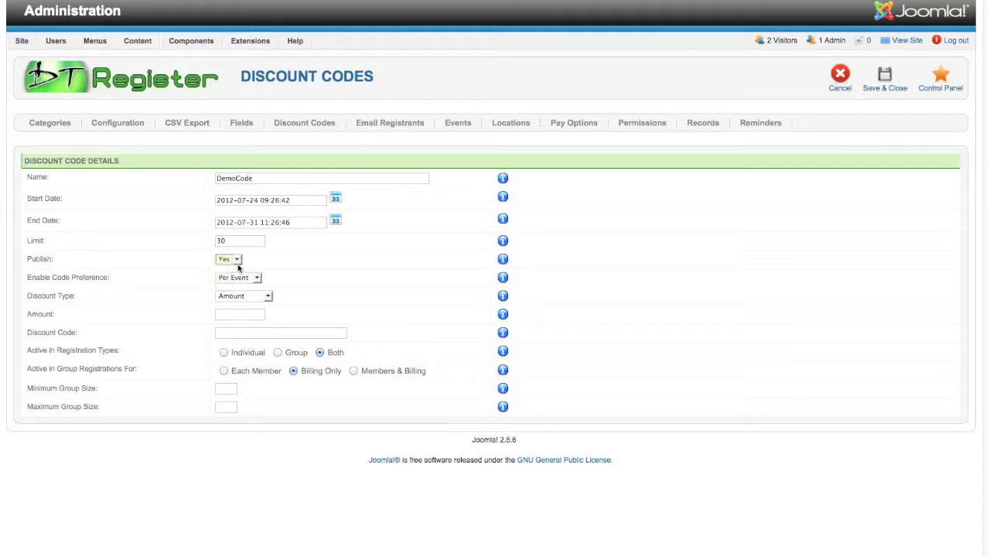
pyautogui.click(248, 262)
pyautogui.click(256, 283)
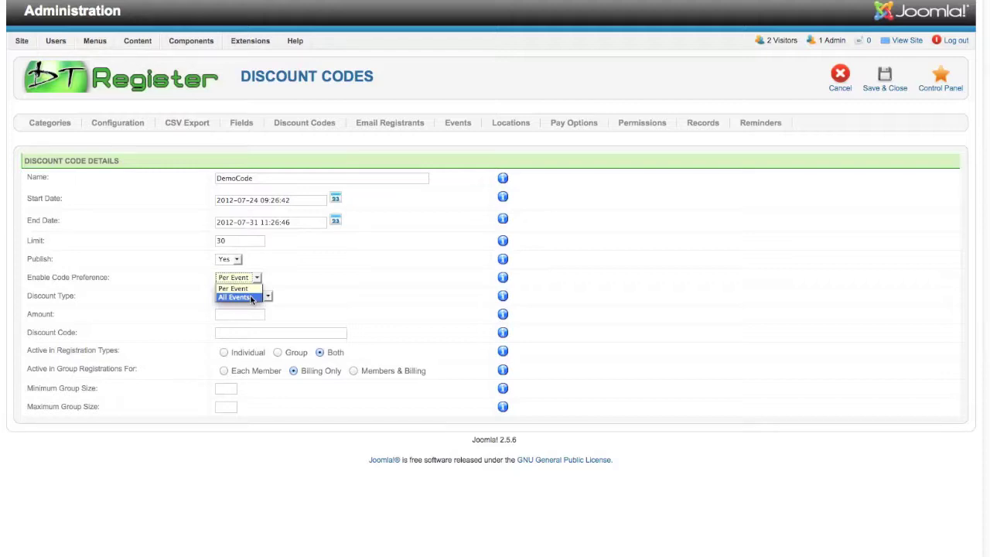
pyautogui.click(302, 283)
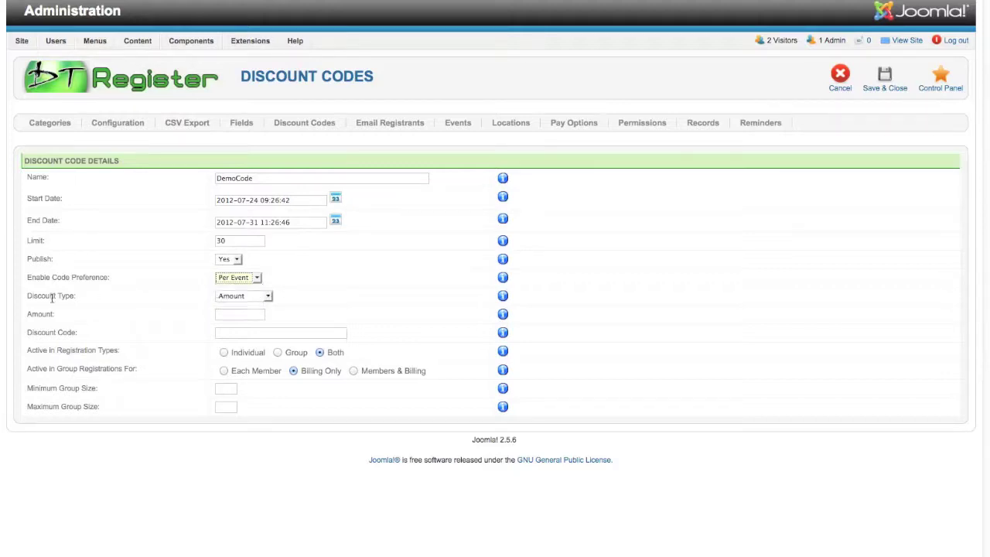
pyautogui.click(228, 280)
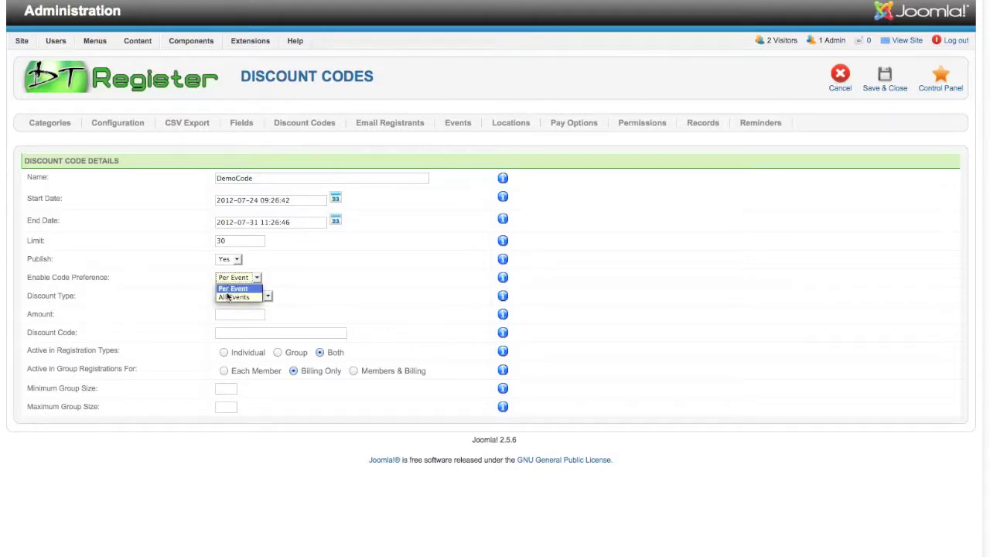
pyautogui.click(229, 297)
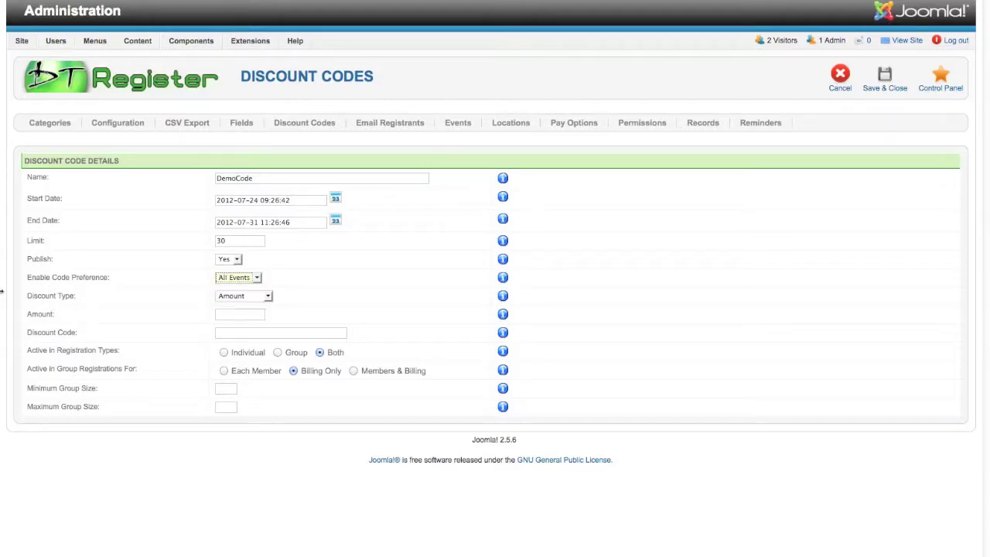
# Give the discount type Amount a value of 2.00 and enter DEMOCODE as the discount code.
pyautogui.click(238, 297)
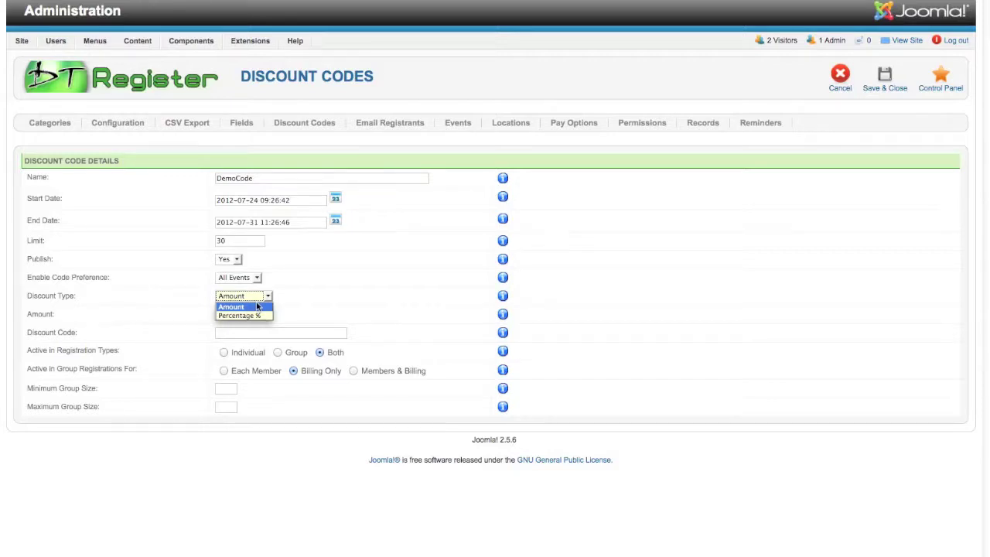
pyautogui.click(258, 307)
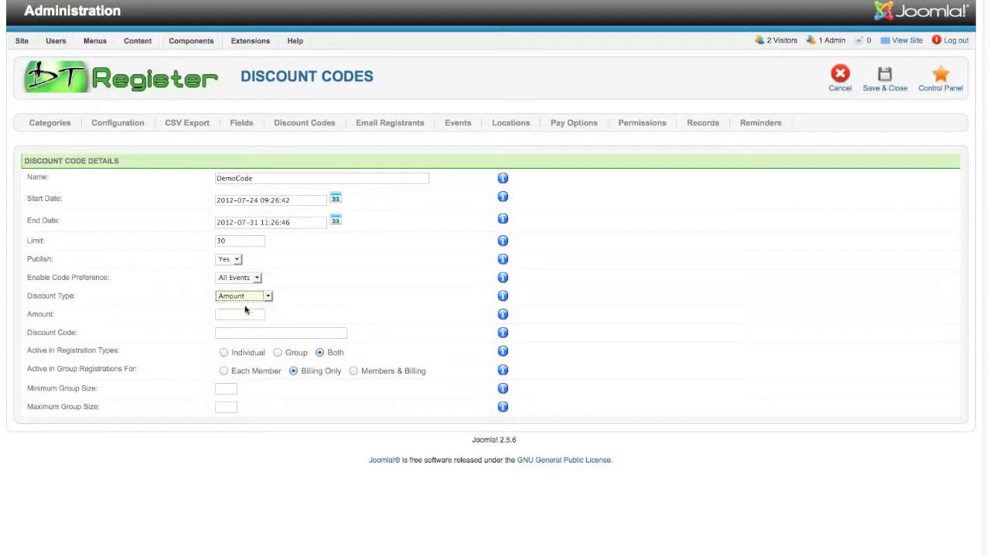
pyautogui.click(238, 314)
pyautogui.write('2.00')
pyautogui.click(267, 297)
pyautogui.click(293, 308)
pyautogui.click(250, 336)
pyautogui.write('DEMOCODE')
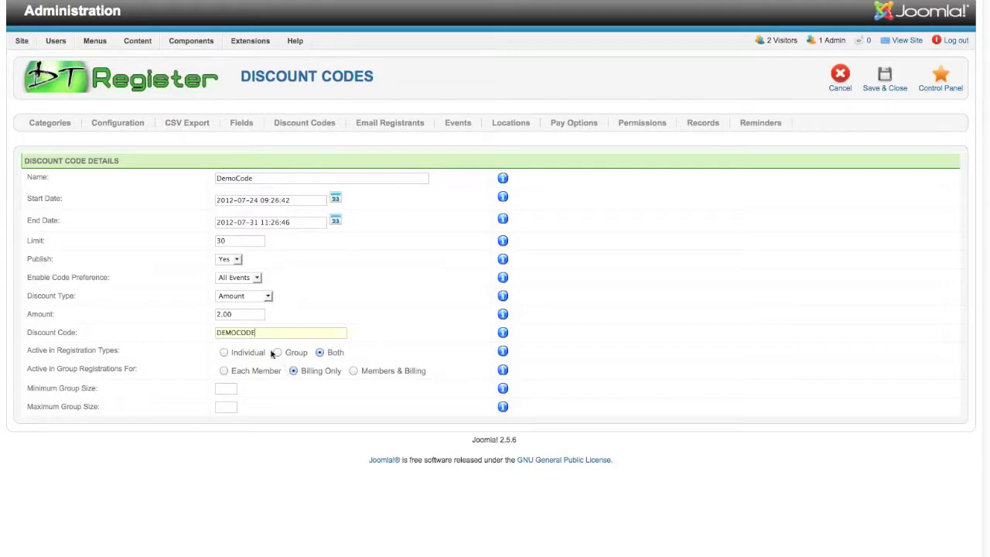
# Try the alternative registration type and group registration options, returning to Both and Billing Only.
pyautogui.click(276, 352)
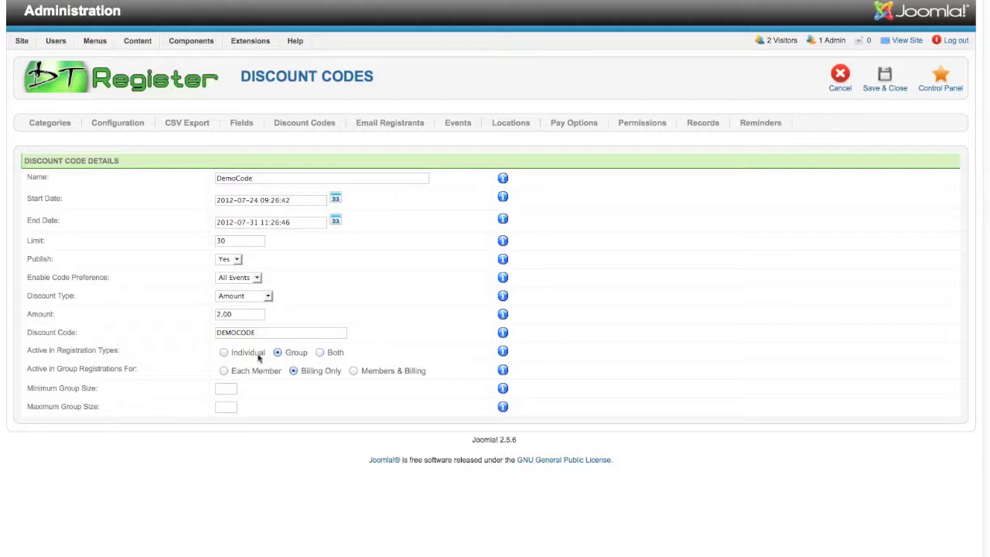
pyautogui.click(320, 352)
pyautogui.click(224, 371)
pyautogui.click(293, 372)
pyautogui.click(353, 371)
pyautogui.click(224, 371)
pyautogui.click(353, 371)
pyautogui.click(293, 371)
# Try a minimum group size of 5 and a maximum of 10, and clear both values again.
pyautogui.click(231, 391)
pyautogui.write('5')
pyautogui.click(231, 405)
pyautogui.write('10')
pyautogui.click(294, 371)
pyautogui.press('BackSpace')
pyautogui.press('BackSpace')
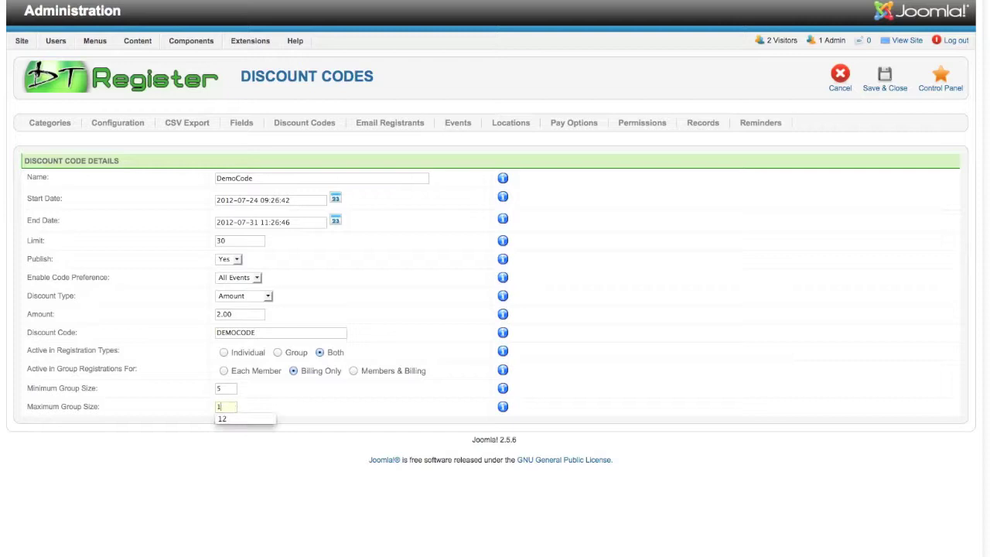
pyautogui.click(228, 387)
pyautogui.press('BackSpace')
pyautogui.click(280, 406)
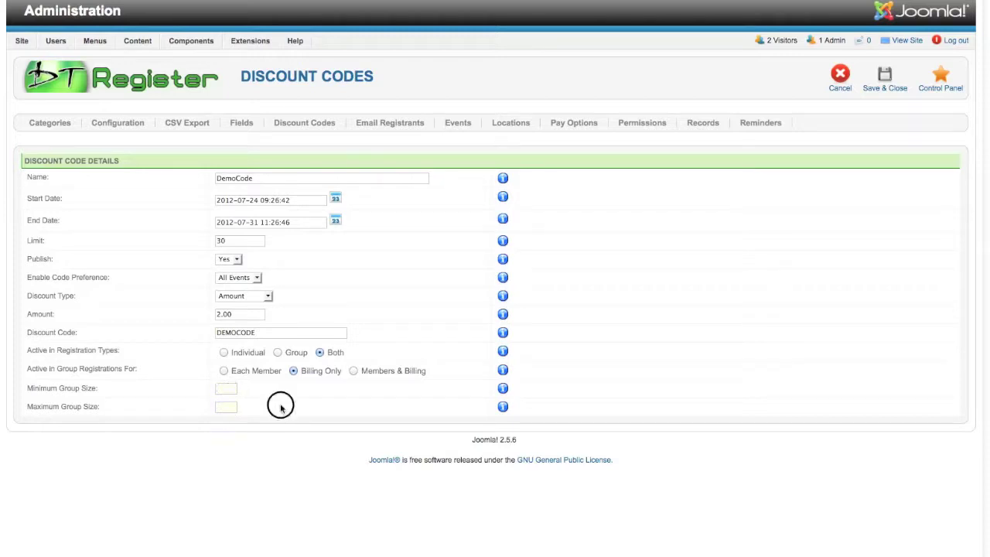
# Save and close the new discount code and check the DemoCode entry in the discount codes list.
pyautogui.click(879, 88)
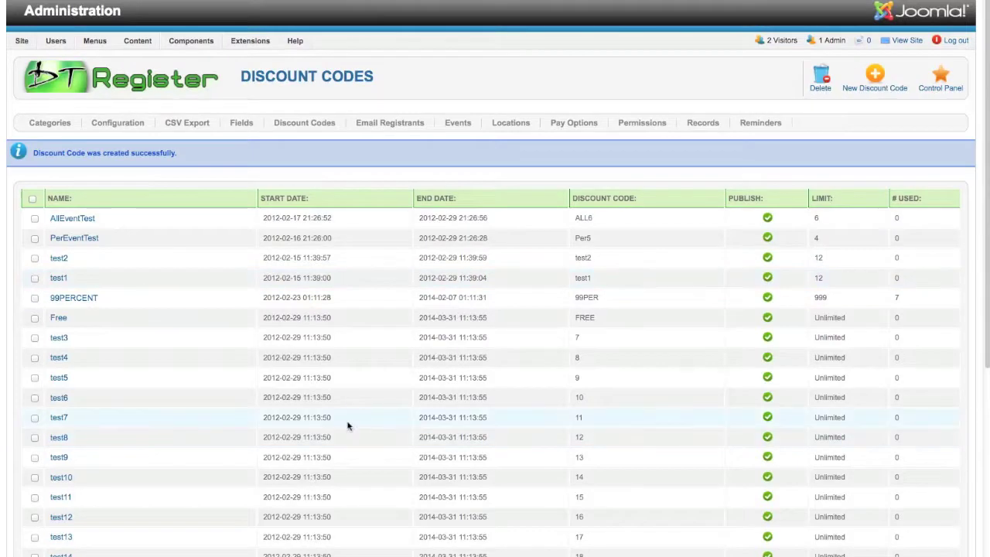
pyautogui.scroll(-4, 189, 318)
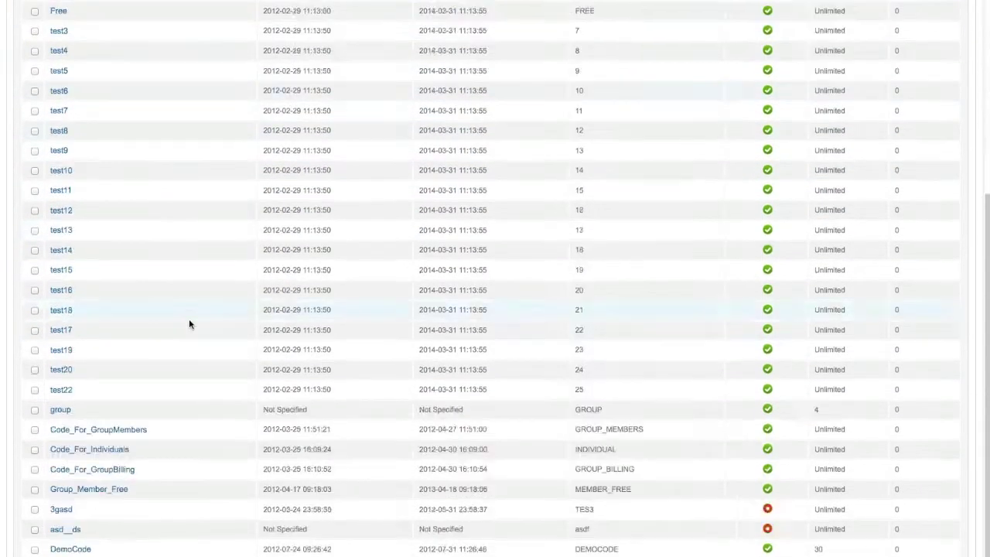
pyautogui.scroll(-1, 189, 324)
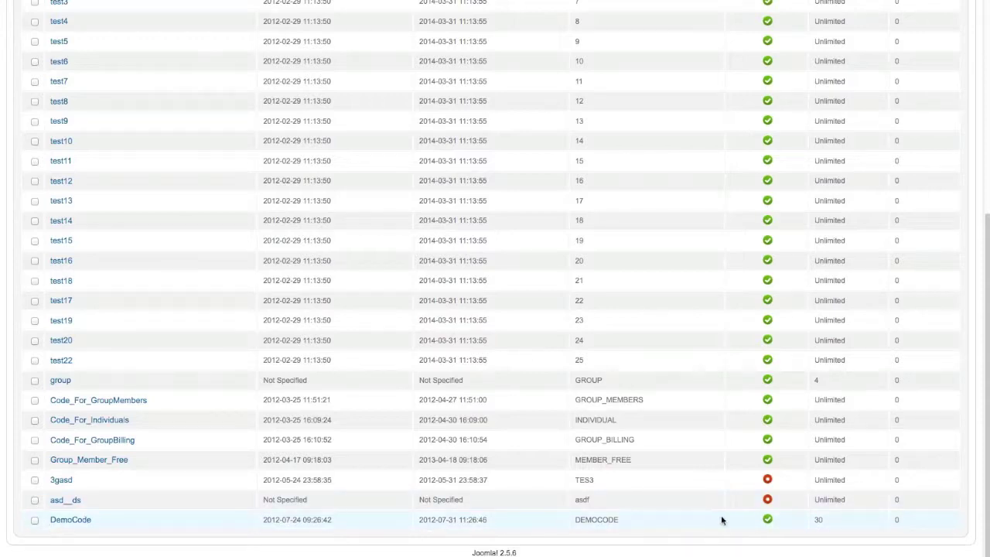
pyautogui.scroll(5, 552, 513)
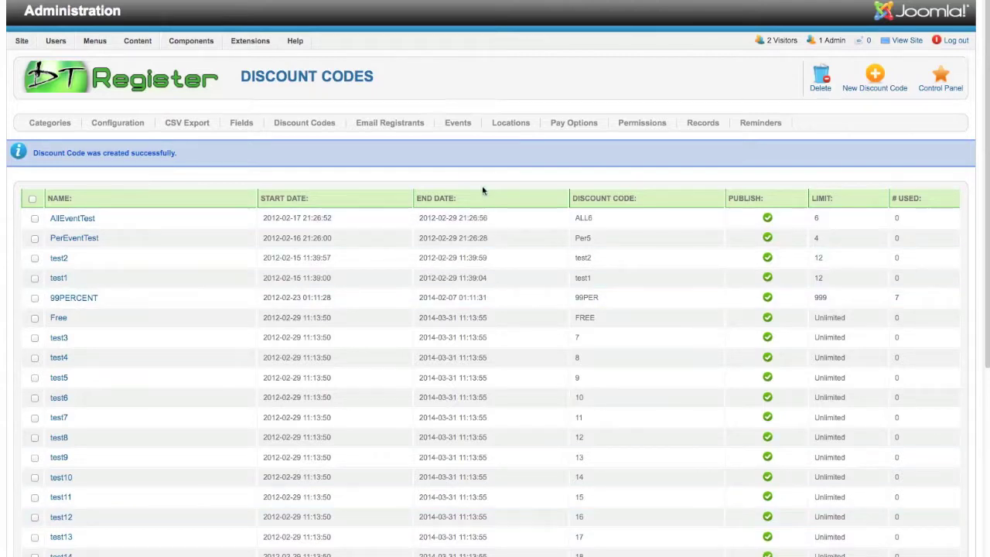
# Open the Demonstration Conference (07-30-2012) event from the events list for editing.
pyautogui.click(459, 127)
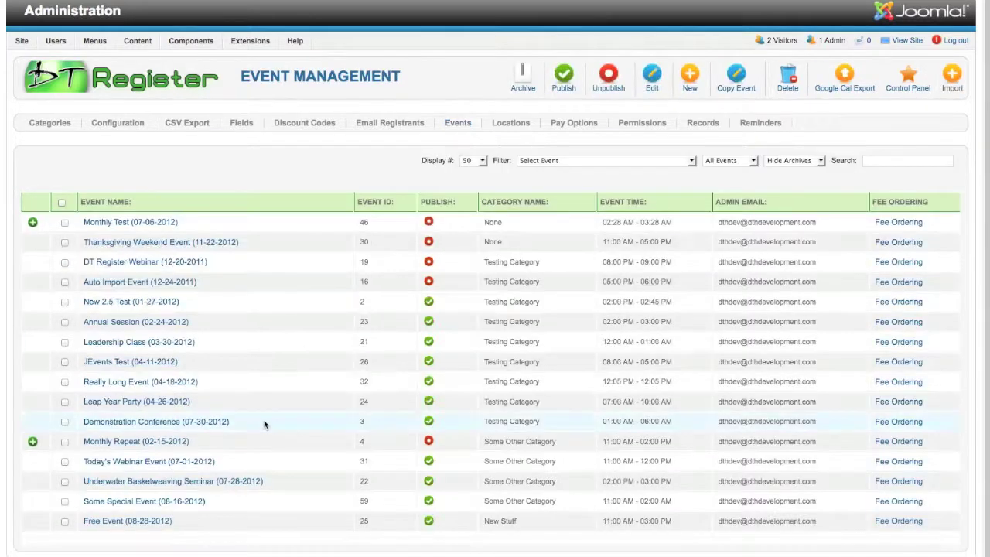
pyautogui.click(196, 424)
pyautogui.click(183, 428)
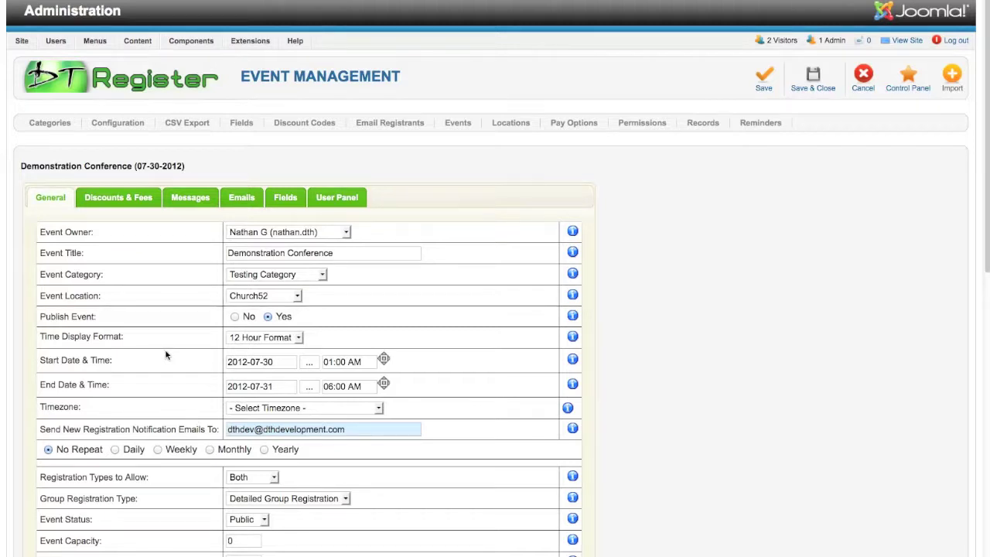
# Open the event's discounts and fees settings and keep Use Discount Code at Yes (Optional).
pyautogui.scroll(-3, 114, 204)
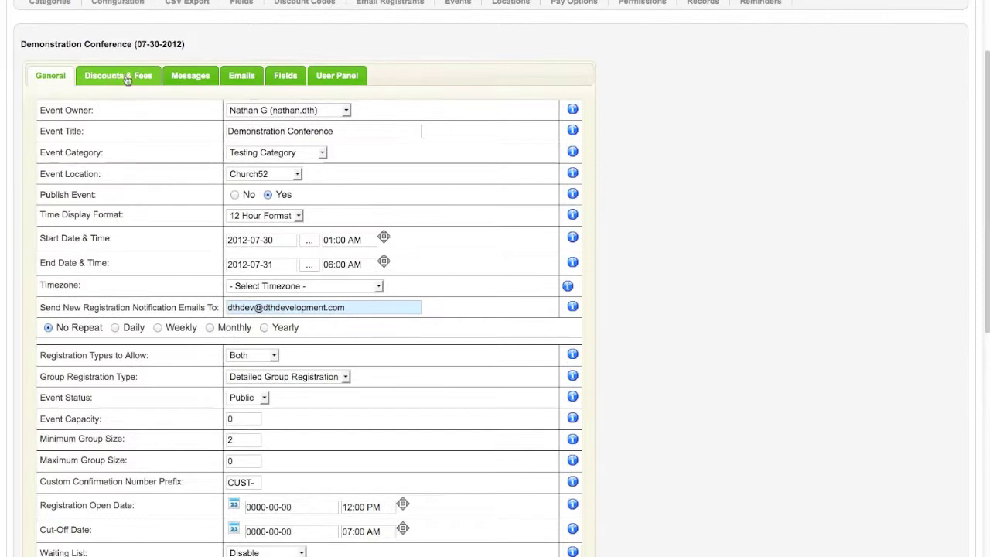
pyautogui.click(127, 79)
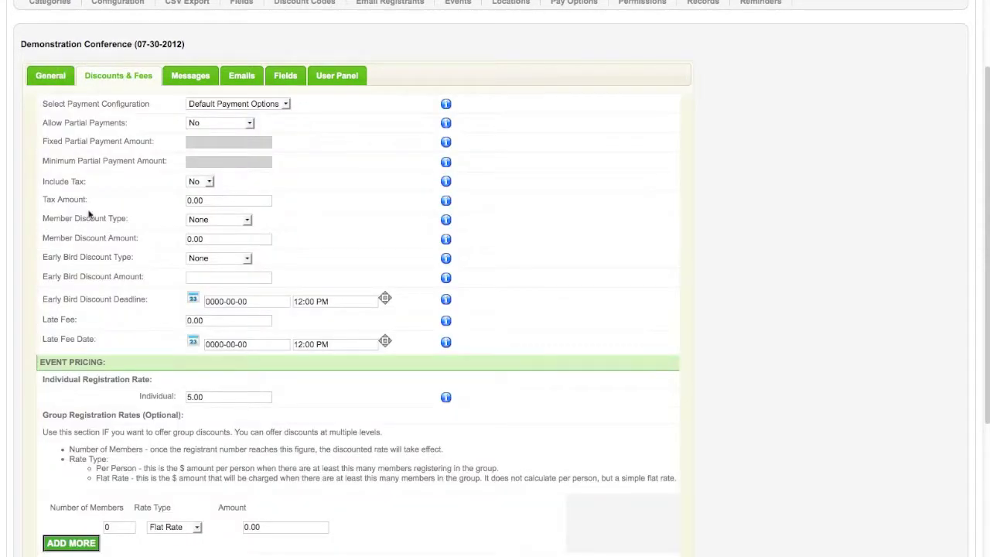
pyautogui.scroll(-5, 87, 234)
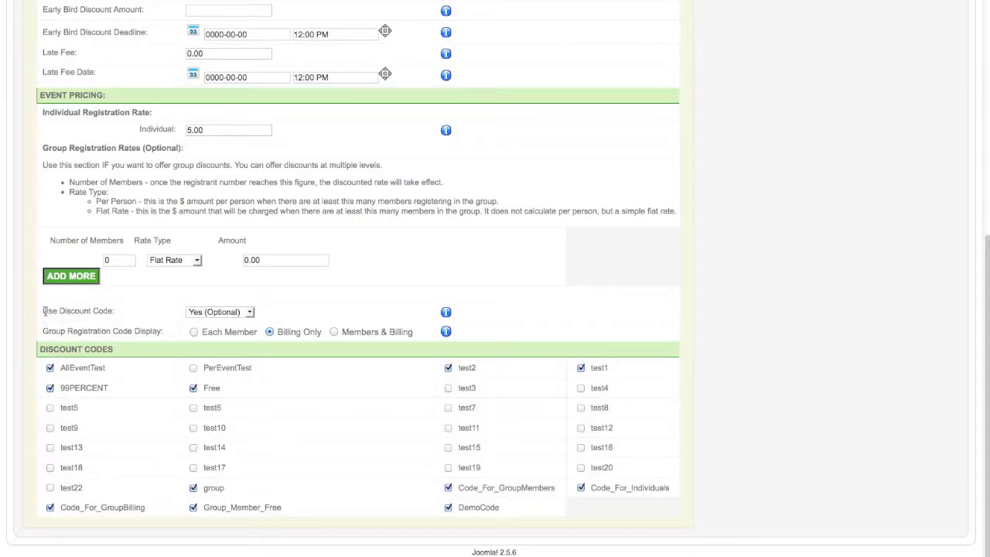
pyautogui.moveTo(43, 311); pyautogui.dragTo(125, 320)
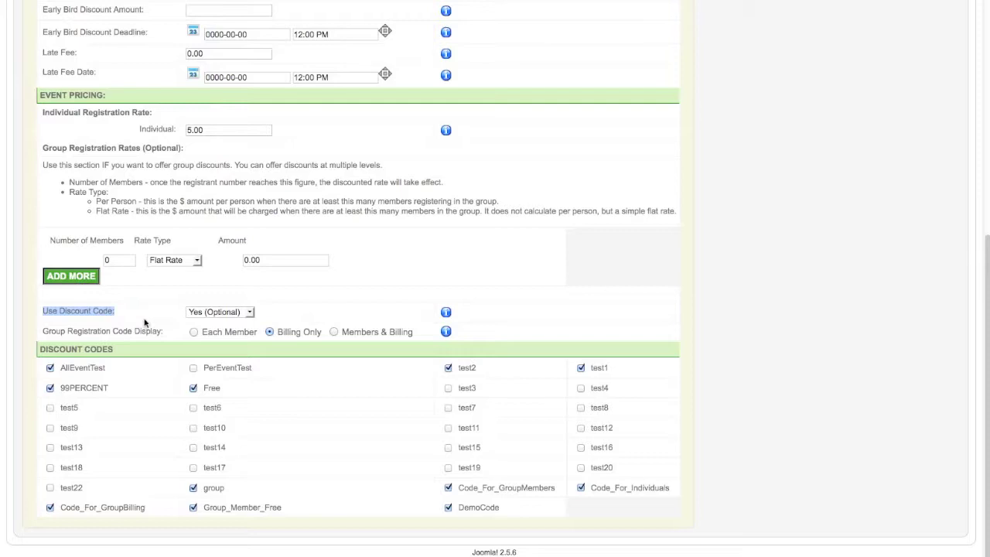
pyautogui.click(210, 312)
pyautogui.click(213, 315)
pyautogui.click(159, 316)
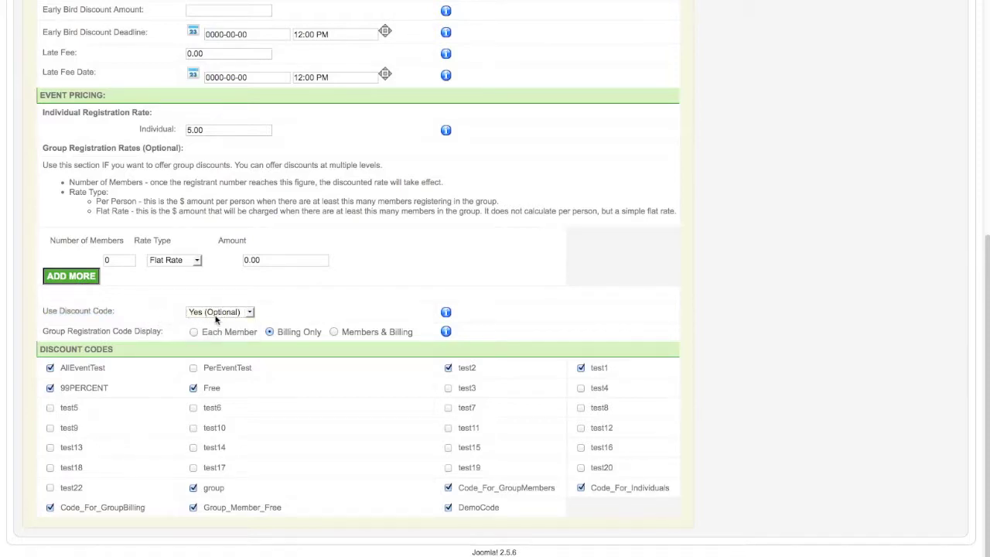
pyautogui.click(216, 314)
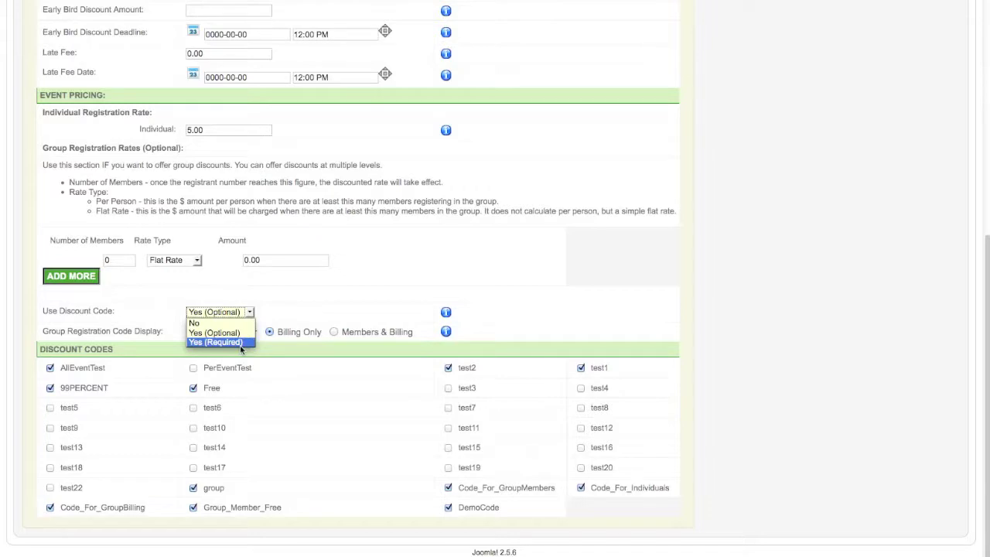
pyautogui.click(244, 333)
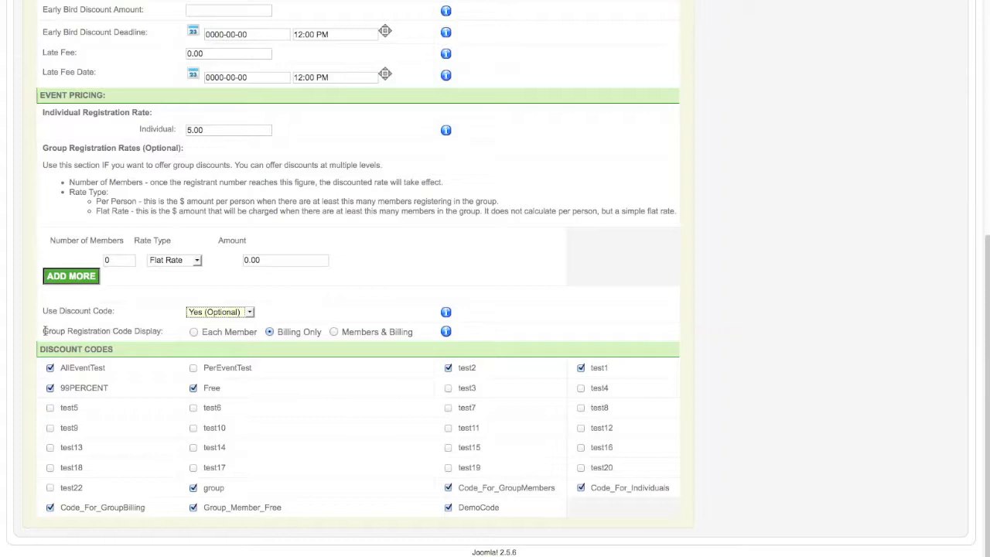
# Try the Each Member option for the group registration code display and return to Billing Only.
pyautogui.moveTo(44, 333); pyautogui.dragTo(168, 334)
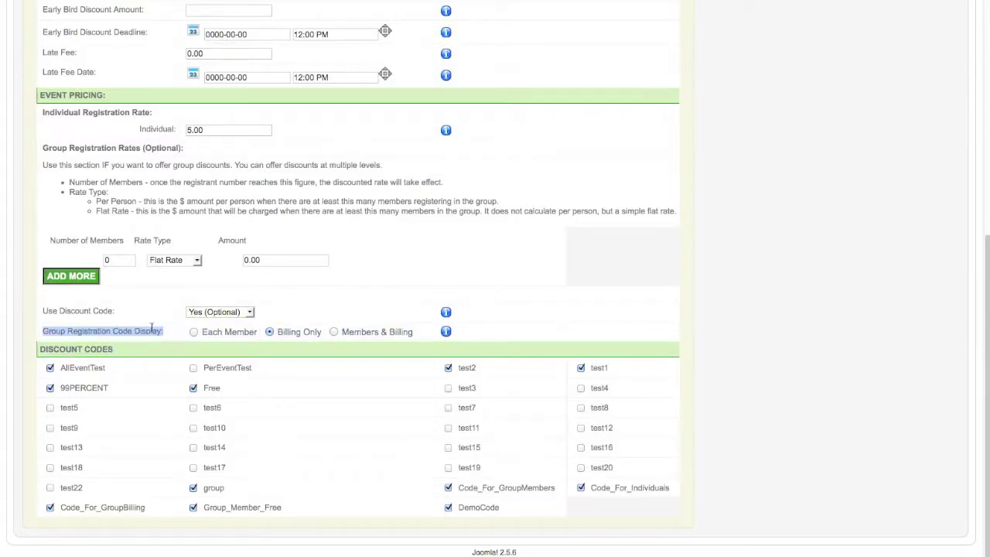
pyautogui.click(152, 327)
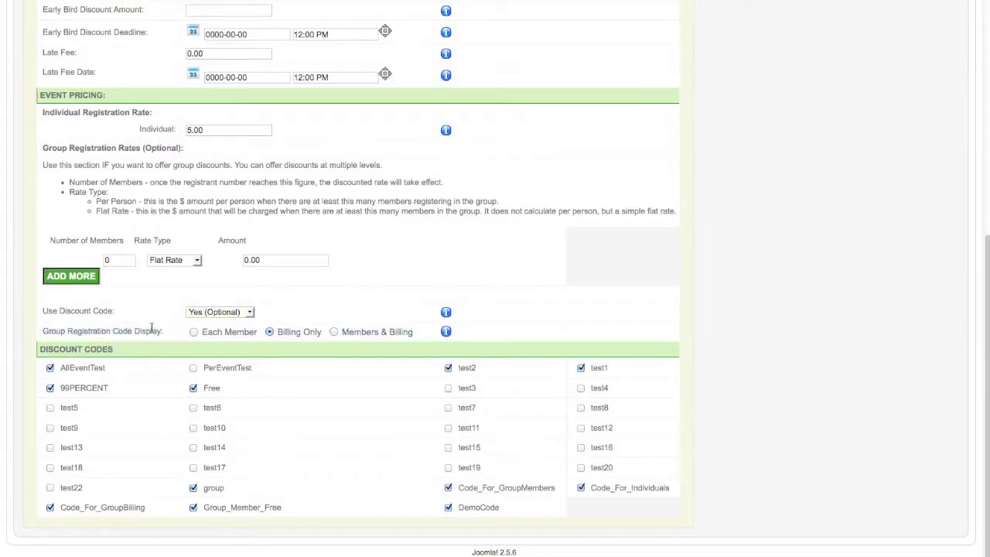
pyautogui.click(194, 333)
pyautogui.click(269, 331)
# Turn DemoCode off and on again among the event's discount codes, and save and close the event.
pyautogui.click(449, 511)
pyautogui.click(448, 507)
pyautogui.scroll(10, 382, 491)
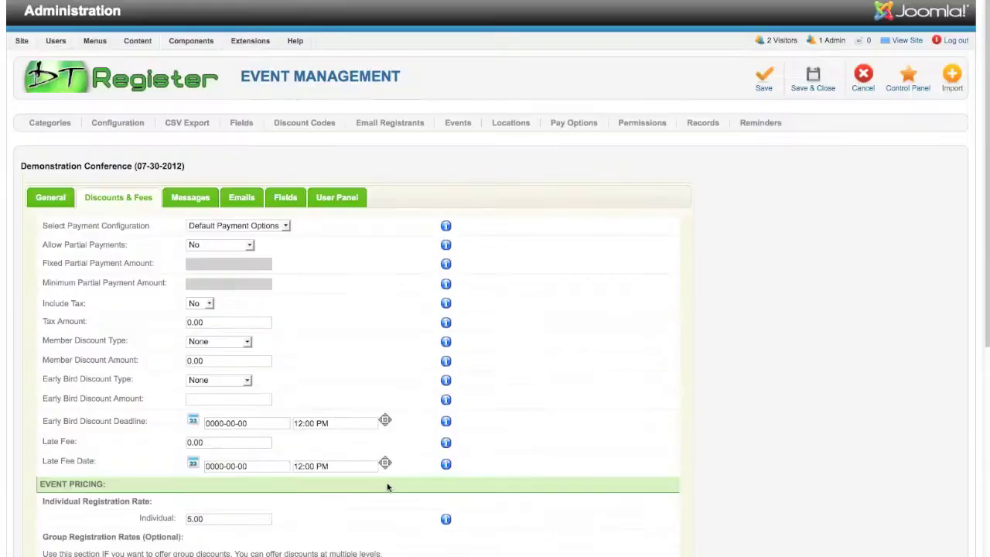
pyautogui.click(806, 82)
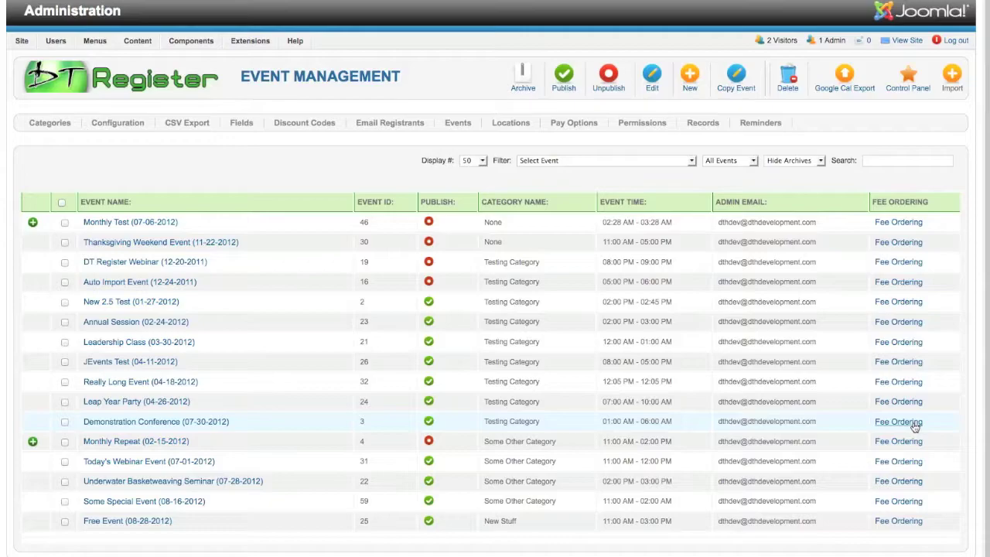
# In the Demonstration Conference's fee ordering, move DemoCode directly below group, review the order and close the window.
pyautogui.click(914, 424)
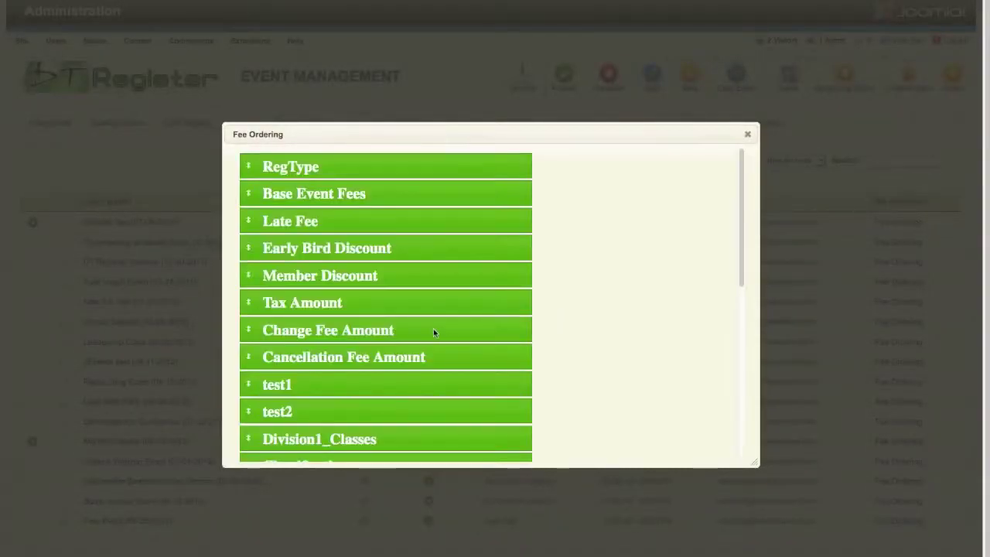
pyautogui.scroll(-1, 433, 331)
pyautogui.scroll(-5, 433, 332)
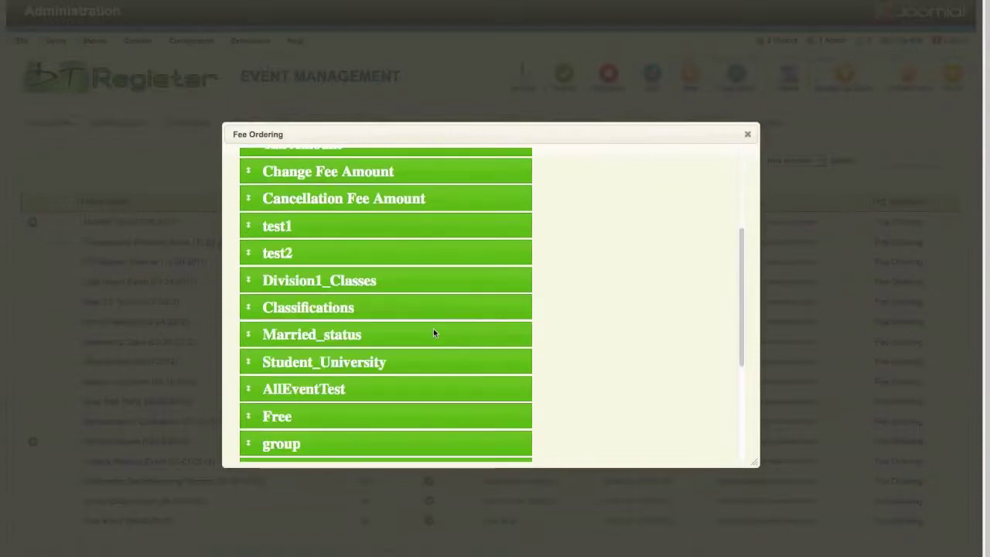
pyautogui.scroll(-1, 452, 315)
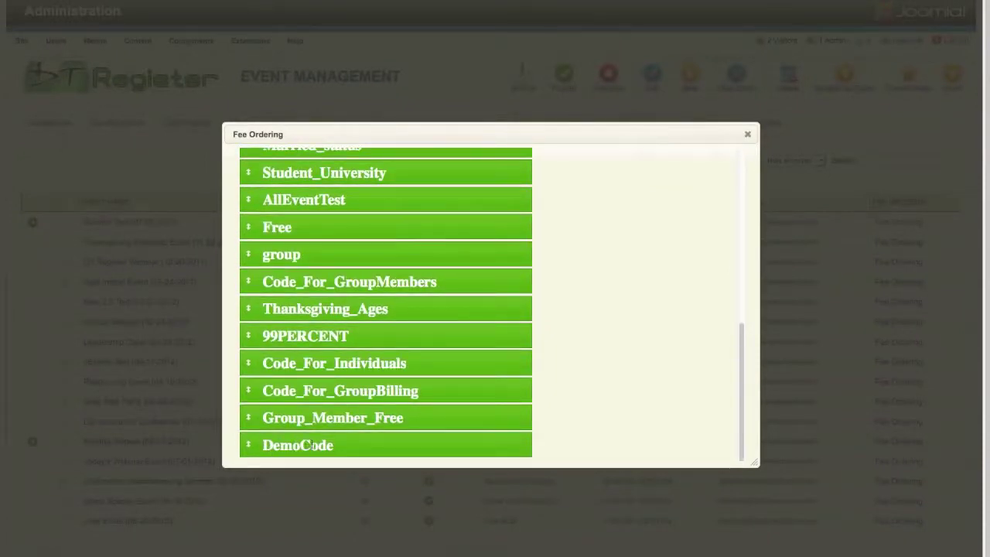
pyautogui.scroll(3, 391, 331)
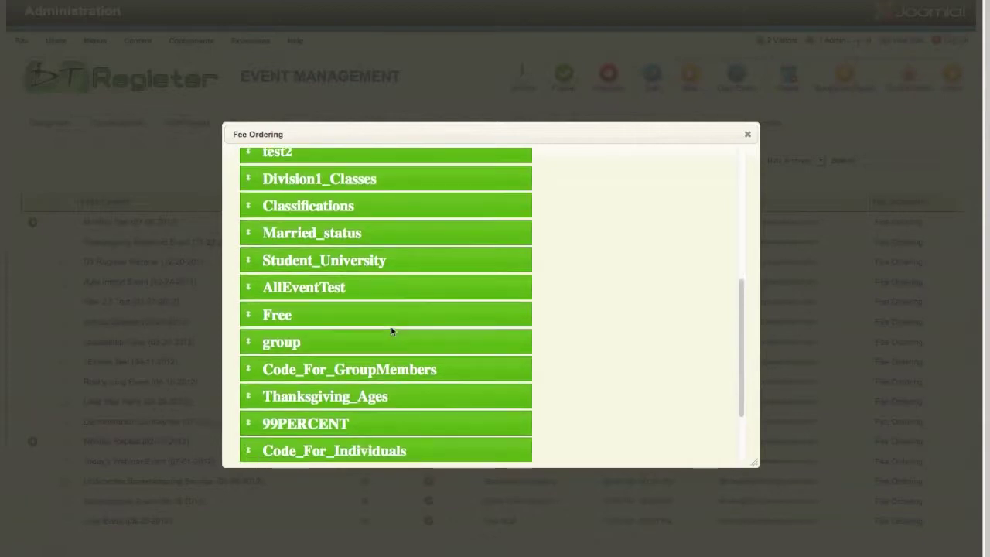
pyautogui.scroll(-3, 390, 331)
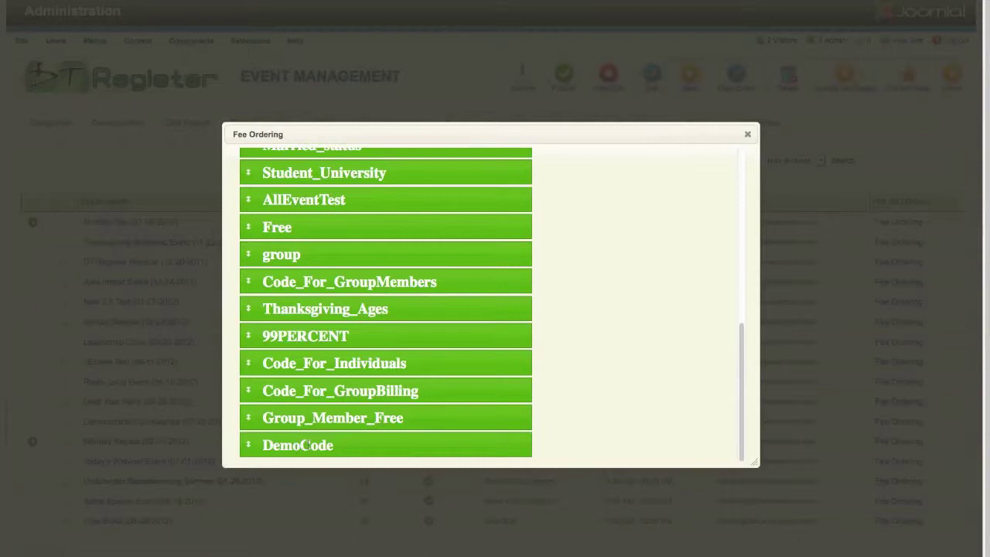
pyautogui.moveTo(271, 446); pyautogui.dragTo(272, 280)
pyautogui.scroll(5, 273, 282)
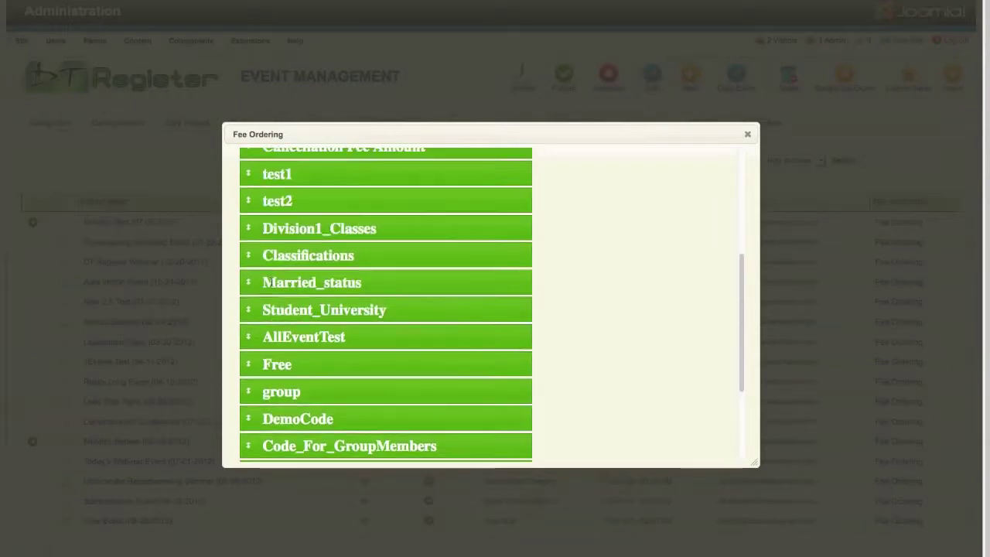
pyautogui.scroll(4, 273, 286)
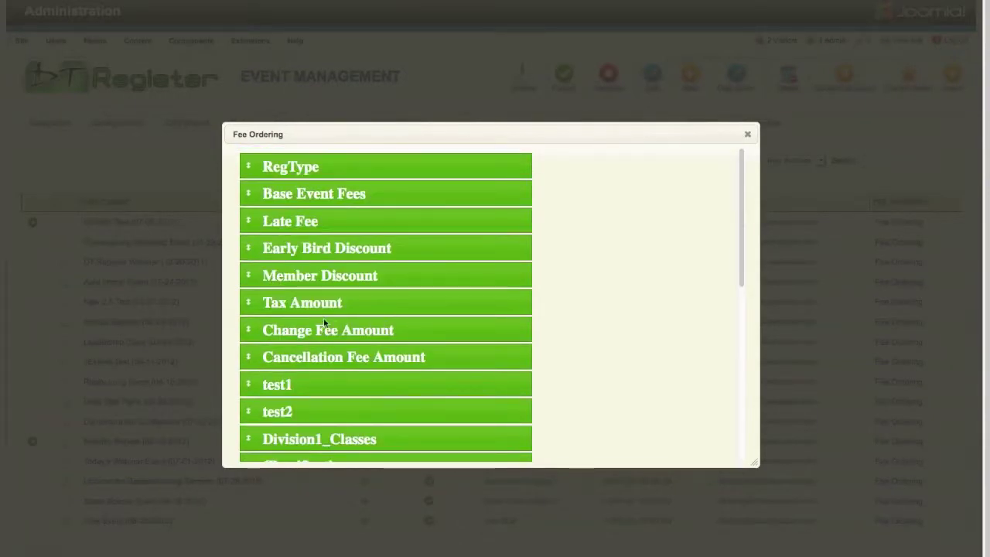
pyautogui.click(747, 134)
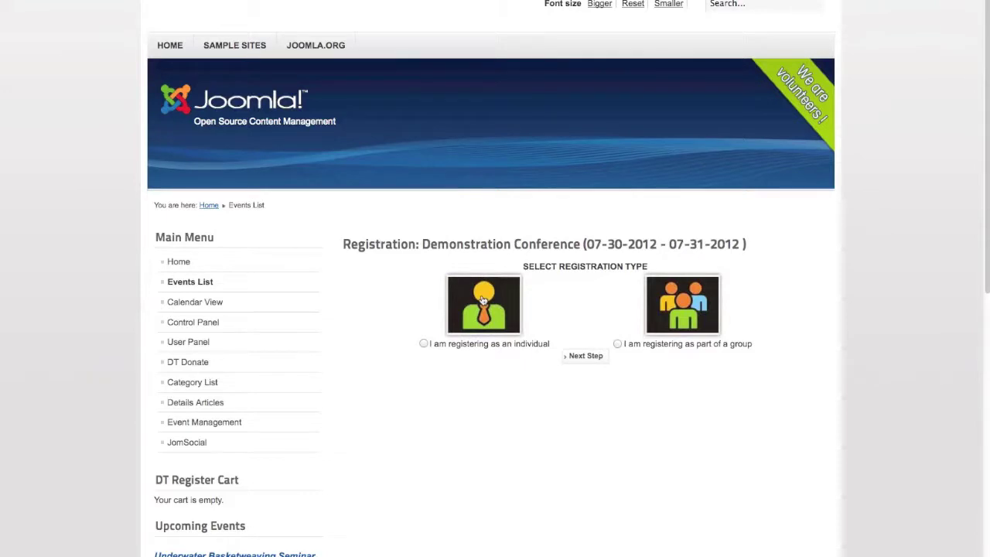
# Start an individual registration for the Demonstration Conference on the public site and apply the discount code DEMOCODE.
pyautogui.click(482, 299)
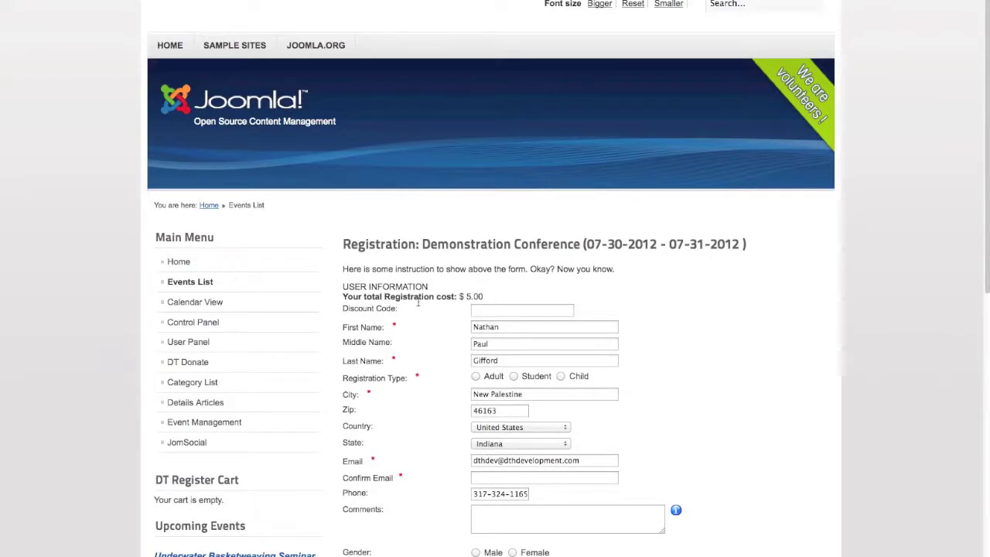
pyautogui.scroll(-3, 474, 302)
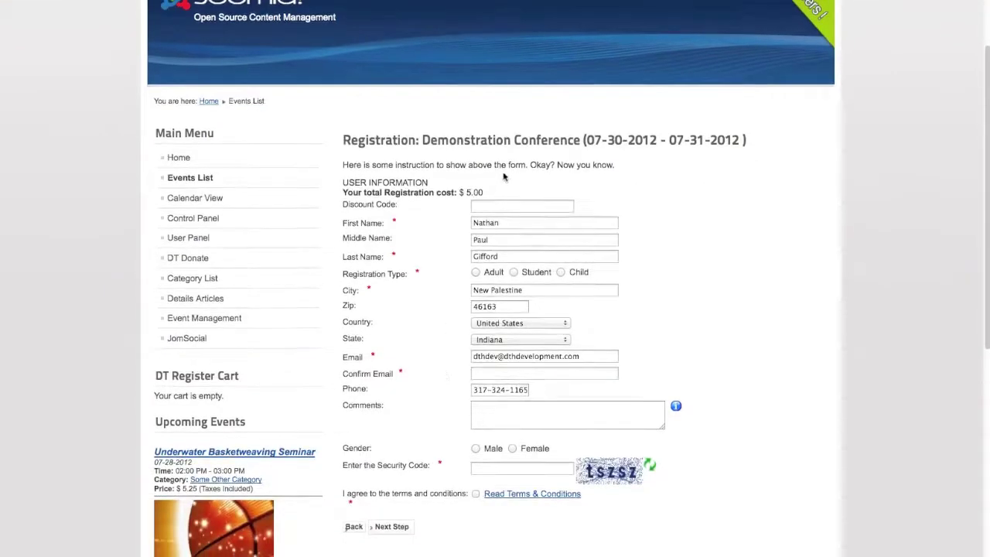
pyautogui.click(496, 204)
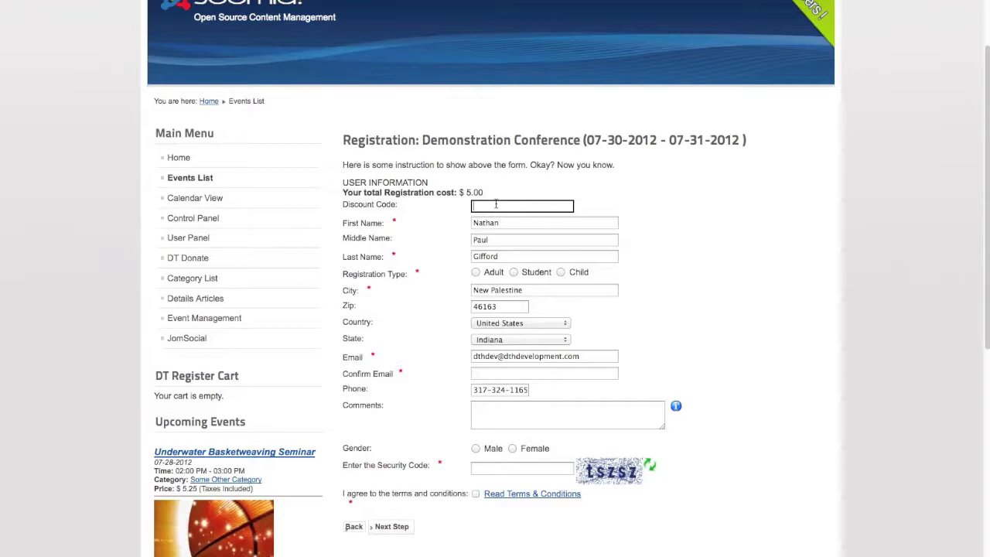
pyautogui.write('DEMOCODE')
pyautogui.press('Tab')
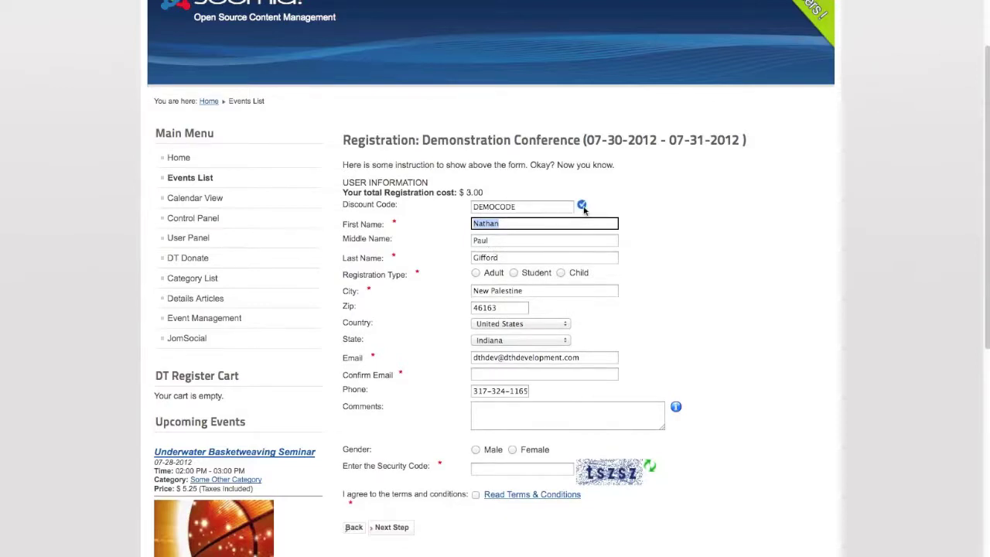
pyautogui.click(469, 192)
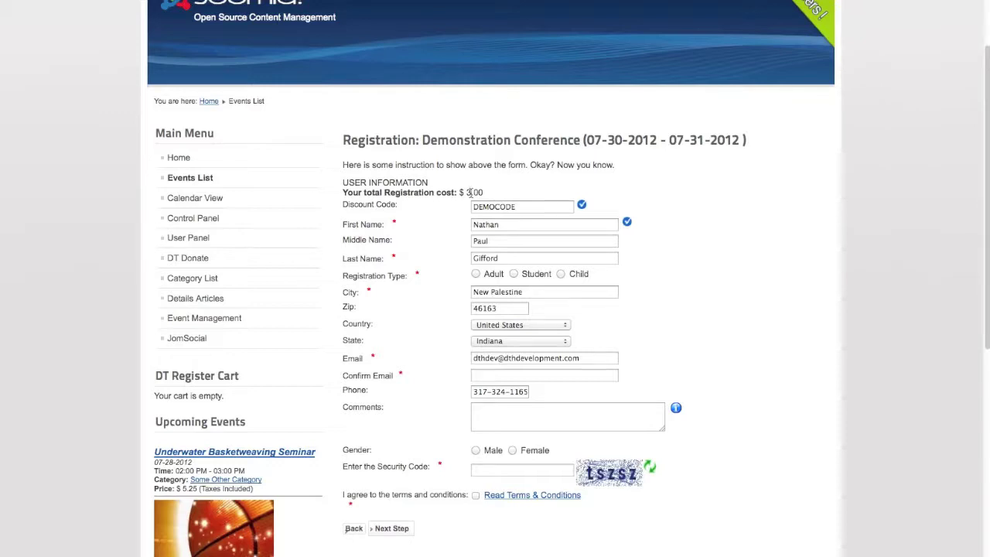
# Set the registration type to Adult and the marriage status to Single, and fill in the confirmation e-mail.
pyautogui.click(475, 274)
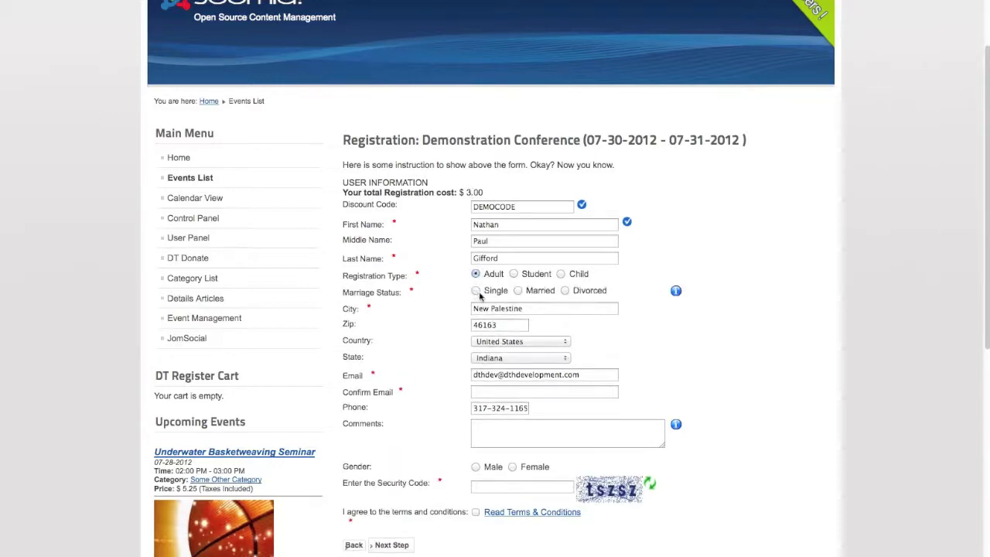
pyautogui.click(478, 294)
pyautogui.click(495, 392)
pyautogui.press('Down')
pyautogui.press('Down')
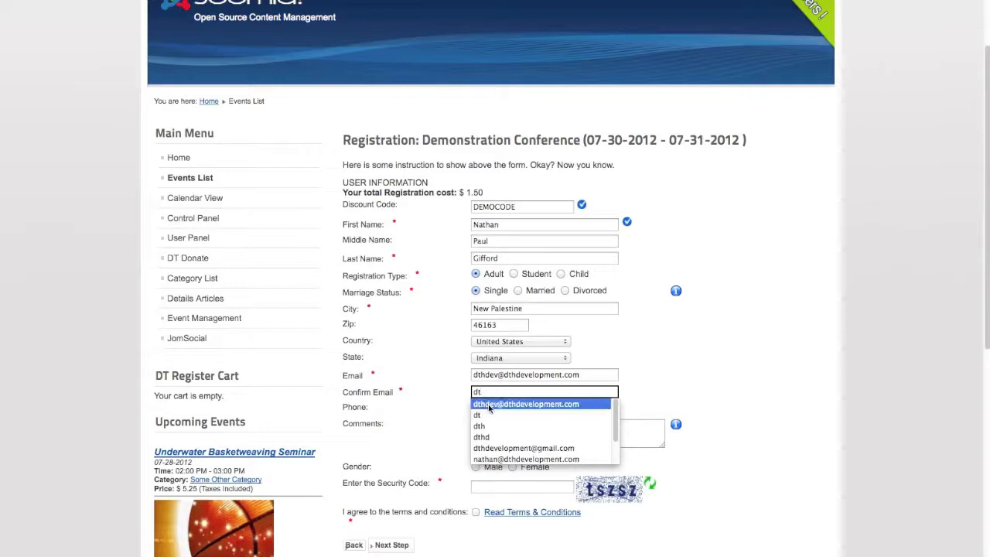
pyautogui.press('Return')
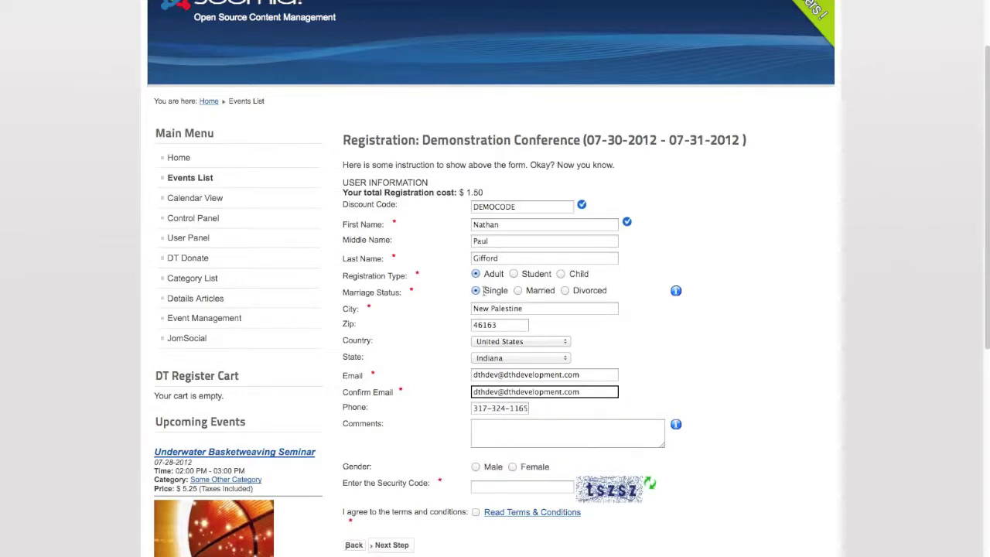
# Complete the form with gender Male, the security code and accepted terms, and check the fee breakdown on the confirmation page.
pyautogui.click(475, 468)
pyautogui.click(490, 487)
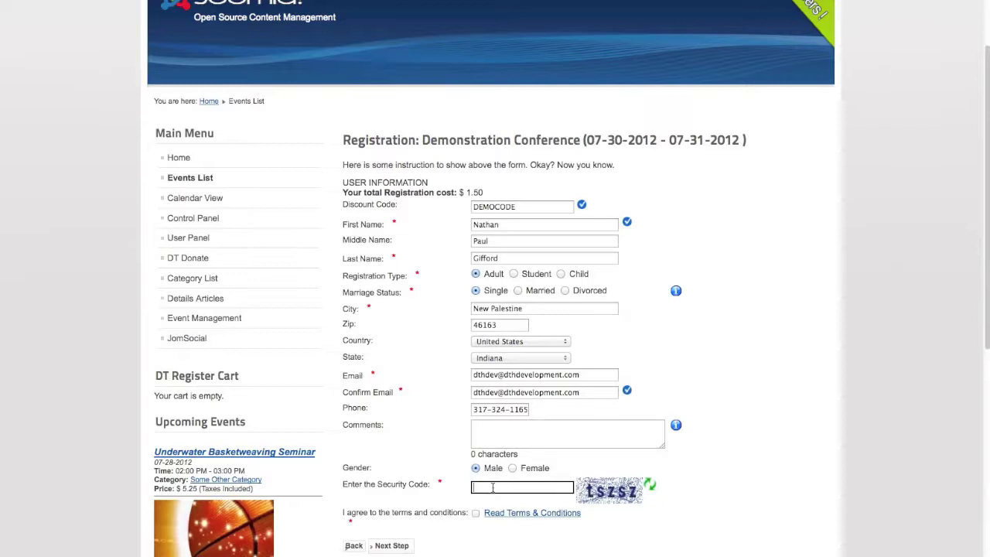
pyautogui.write('tszsz')
pyautogui.click(475, 513)
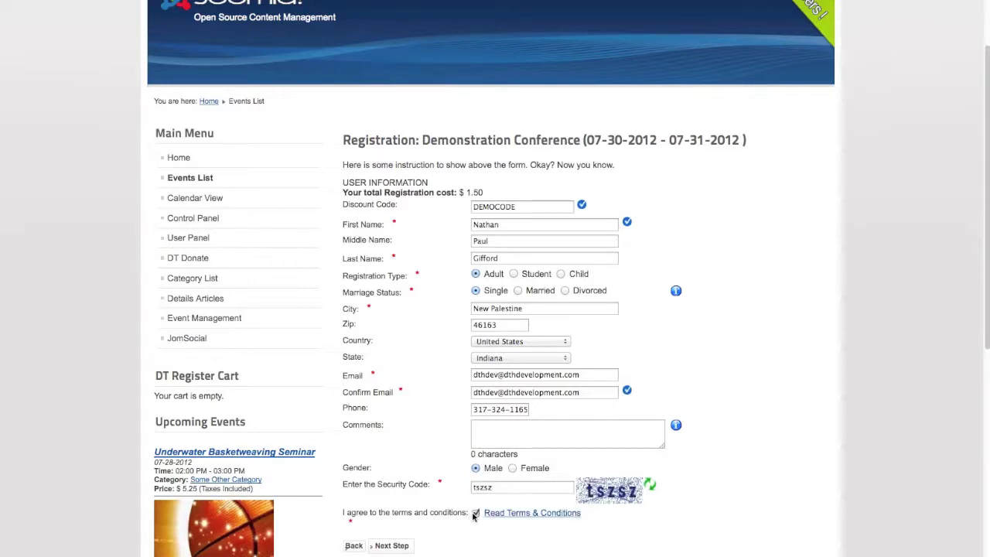
pyautogui.click(388, 546)
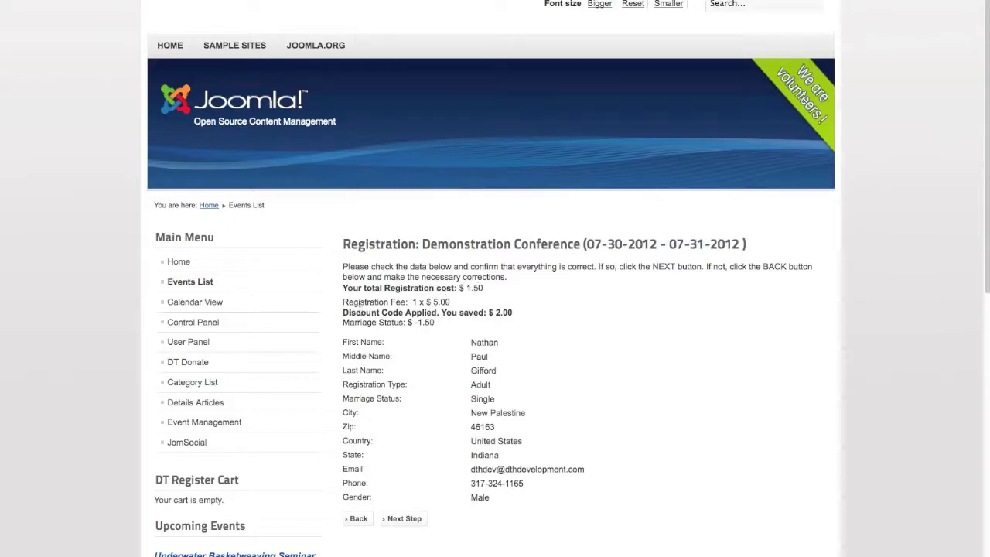
pyautogui.moveTo(342, 316); pyautogui.dragTo(430, 322)
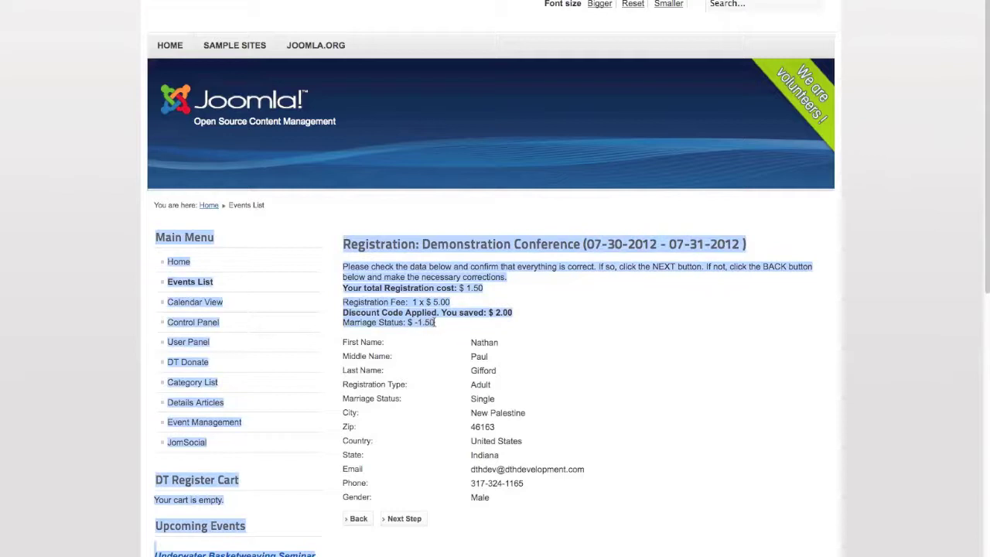
pyautogui.click(435, 323)
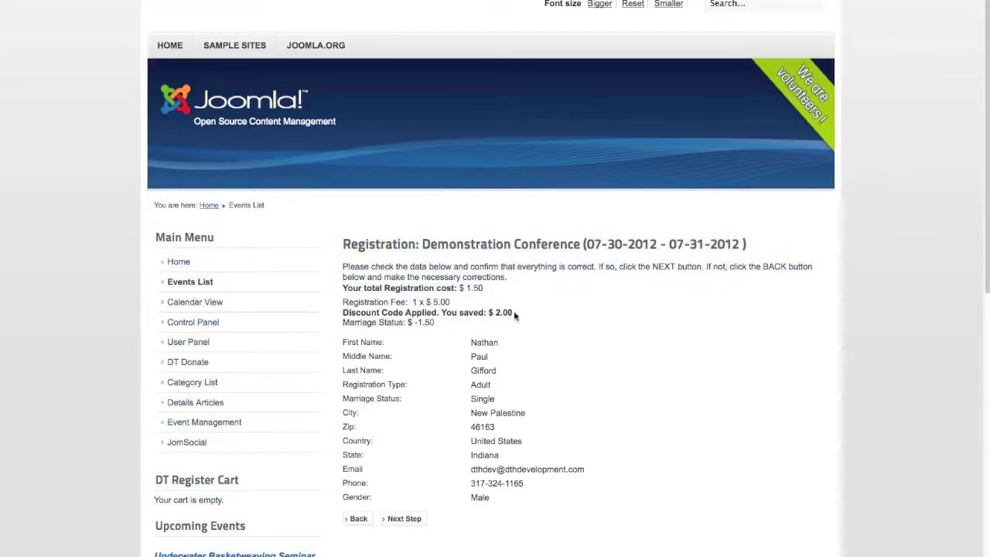